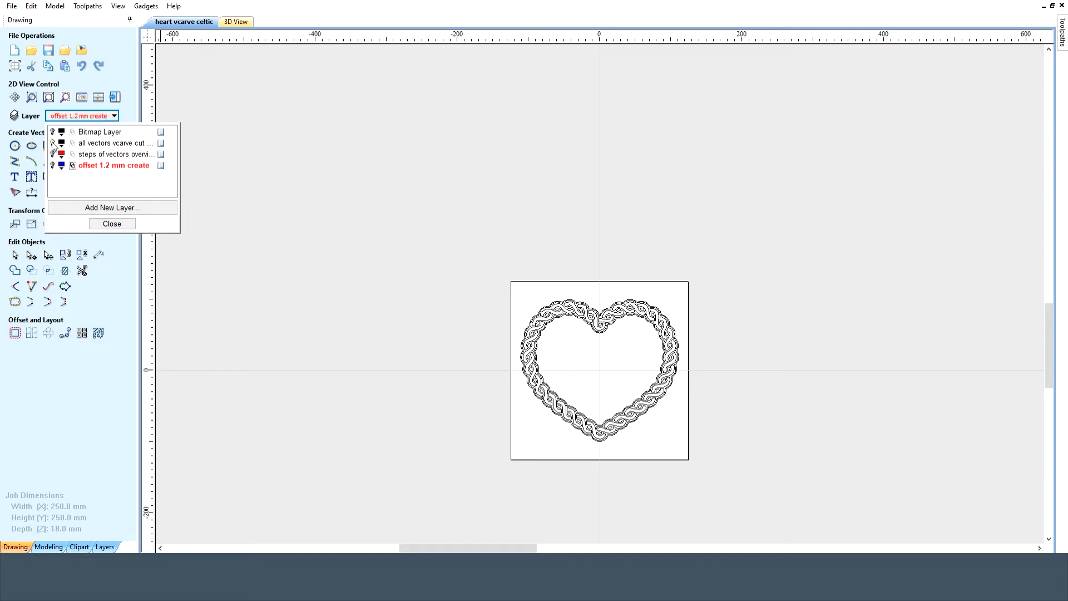
Hide the "all vectors vcarve cut" layer and show the "steps of vectors" overview layer
{"action": "left_click", "coordinate": [53, 143]}
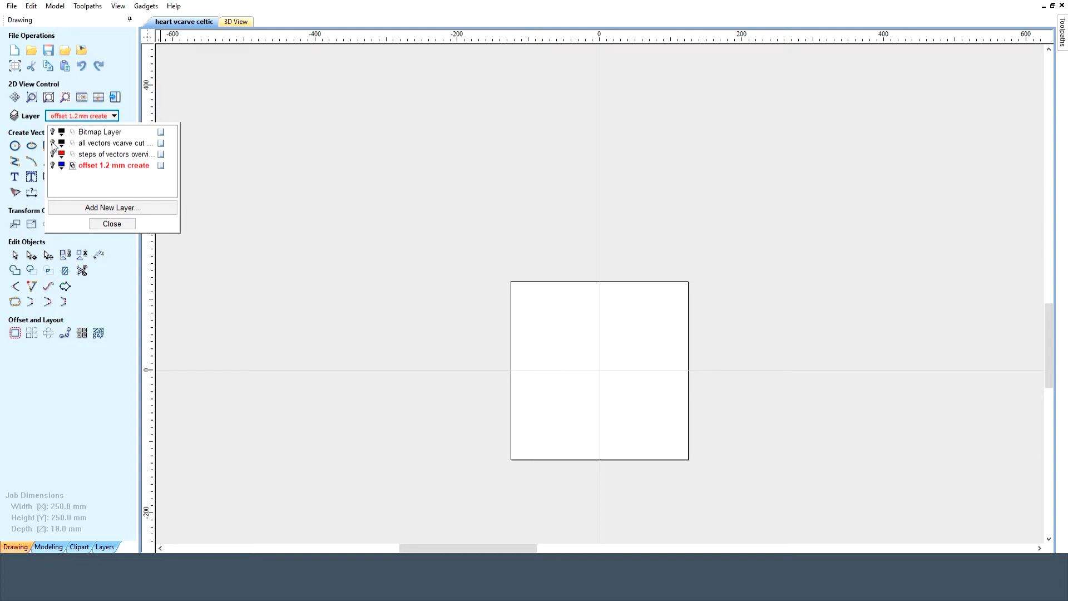
{"action": "left_click", "coordinate": [53, 154]}
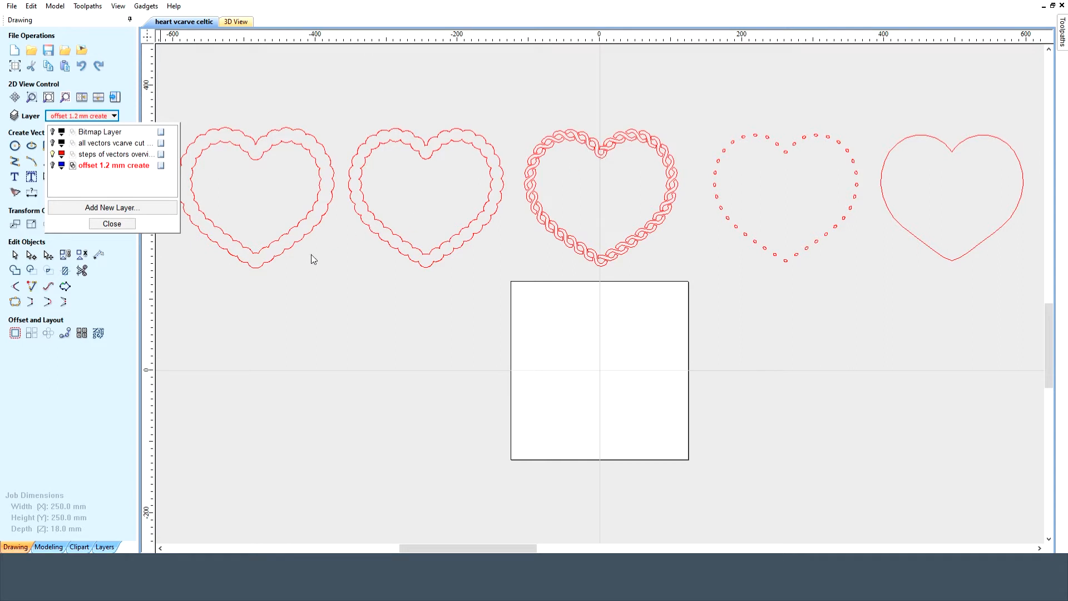
{"action": "left_click", "coordinate": [232, 296]}
Examine the braided heart group in the overview row and the layer options available for it
{"action": "left_click", "coordinate": [601, 258]}
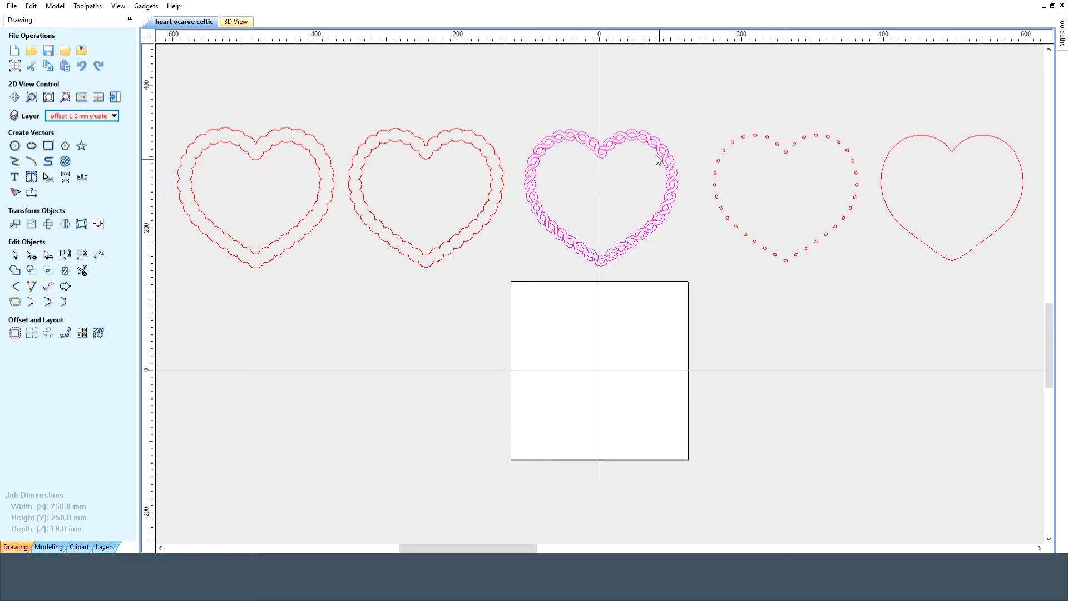
{"action": "scroll", "coordinate": [612, 171], "scroll_direction": "up", "scroll_amount": 4}
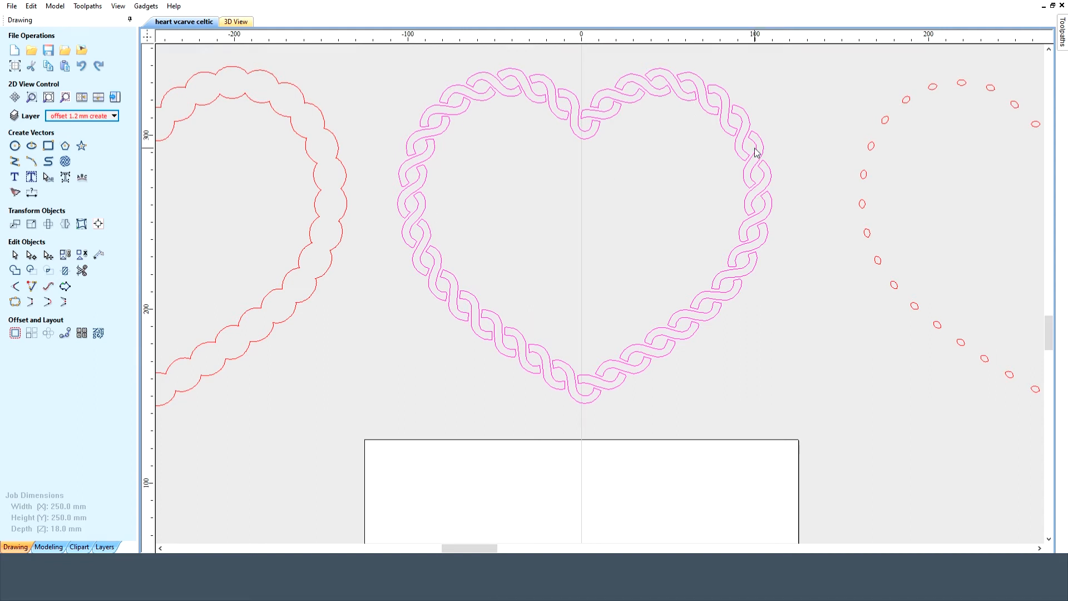
{"action": "right_click", "coordinate": [593, 140]}
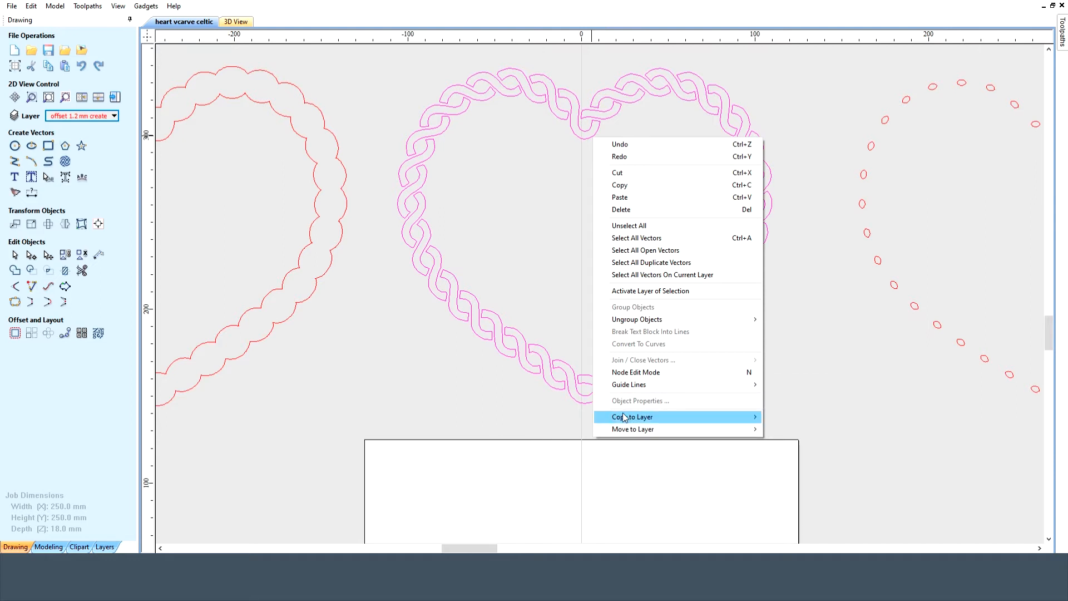
{"action": "mouse_move", "coordinate": [625, 417]}
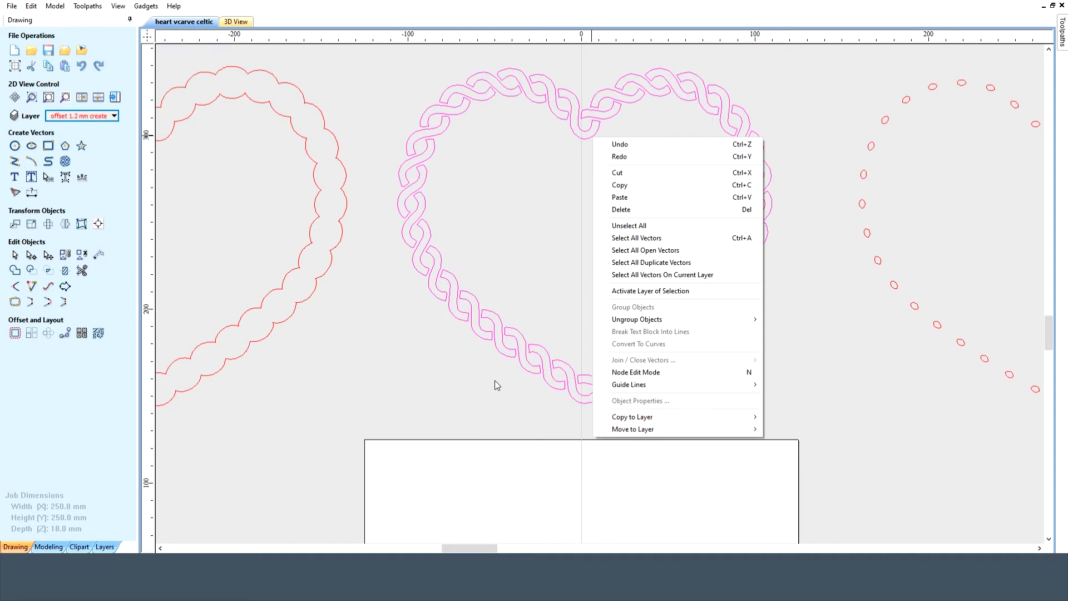
{"action": "left_click", "coordinate": [463, 382]}
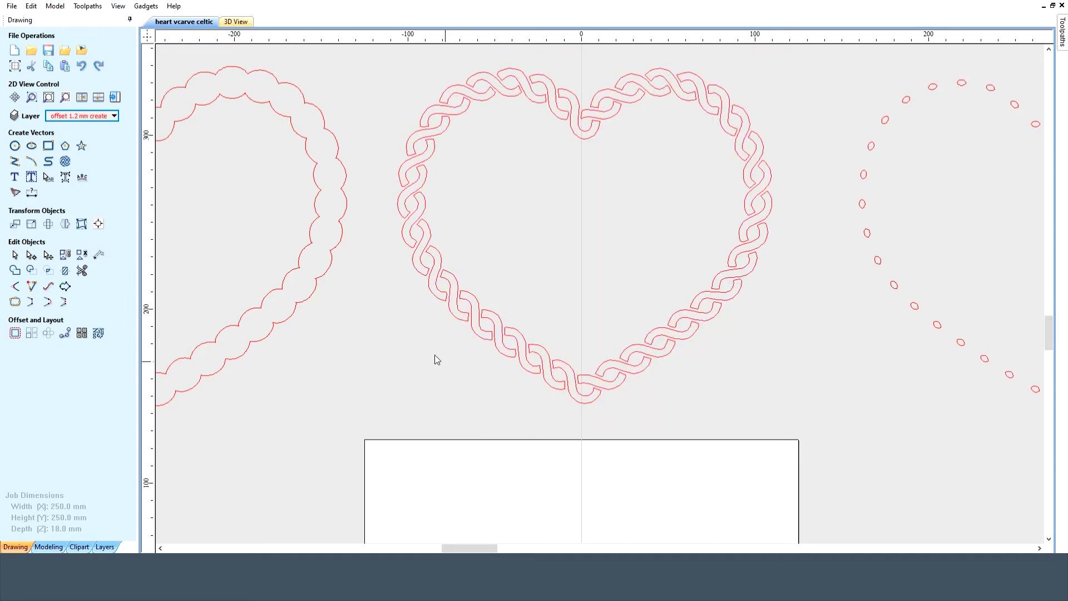
{"action": "left_click", "coordinate": [117, 7]}
{"action": "left_click", "coordinate": [121, 18]}
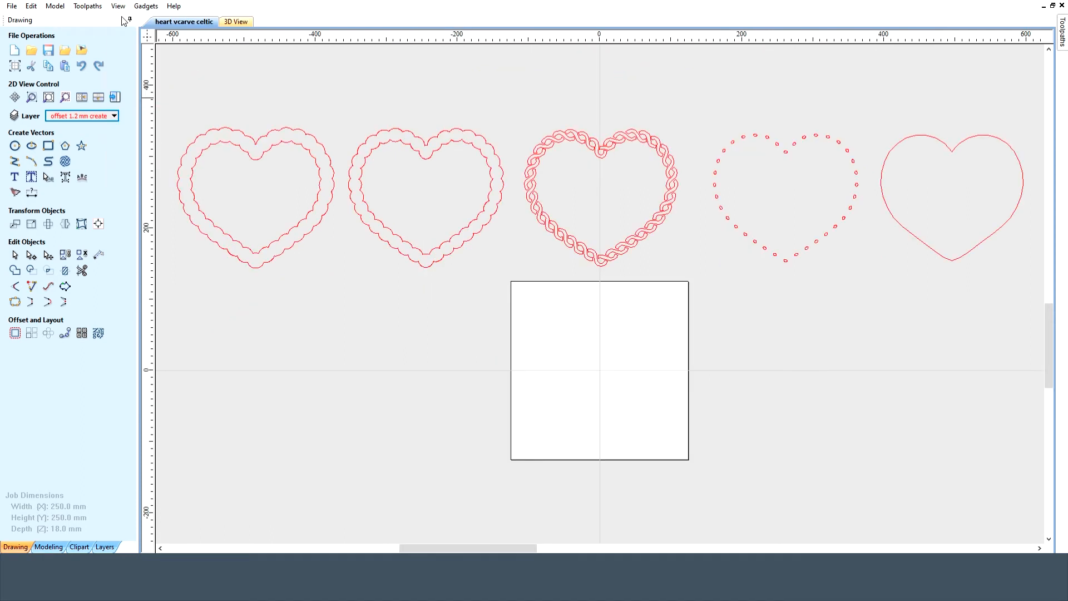
Hide the "steps of vectors" overview layer and show the "offset 1.2 mm create" layer
{"action": "left_click", "coordinate": [103, 117]}
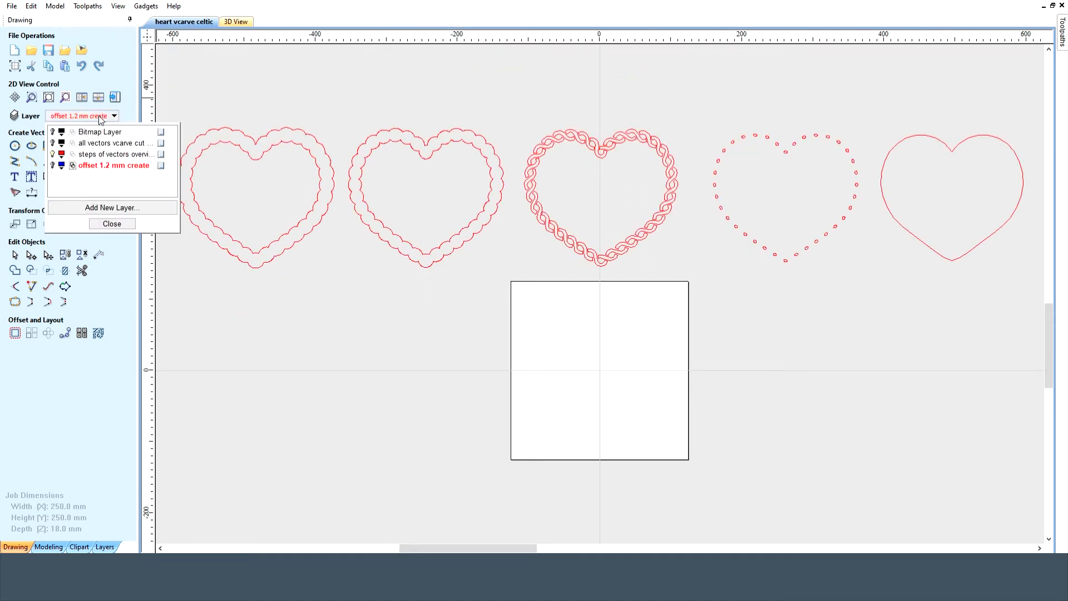
{"action": "left_click", "coordinate": [53, 155]}
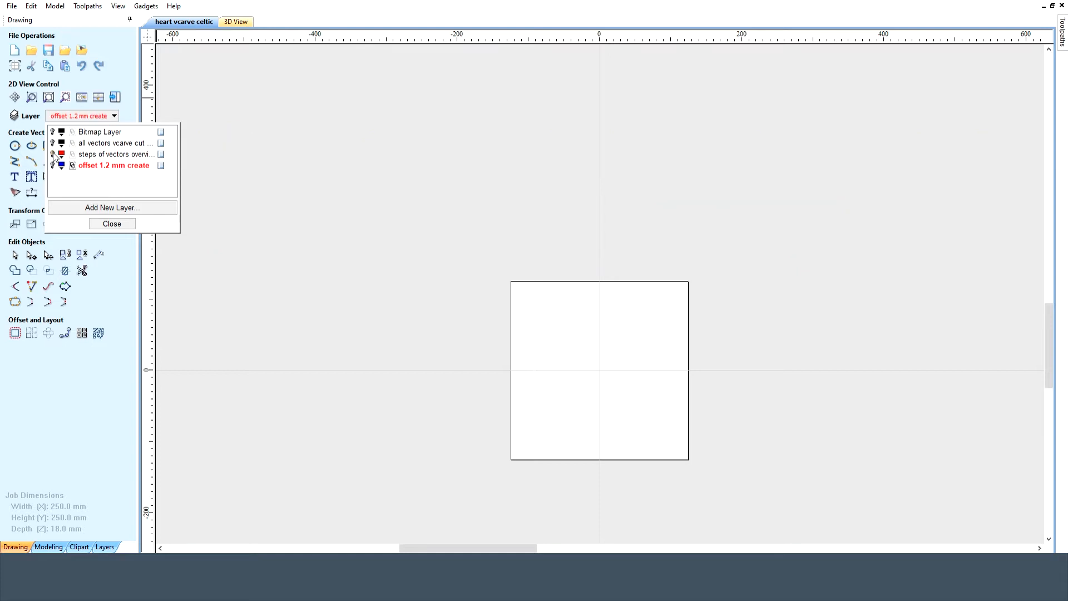
{"action": "left_click", "coordinate": [53, 165]}
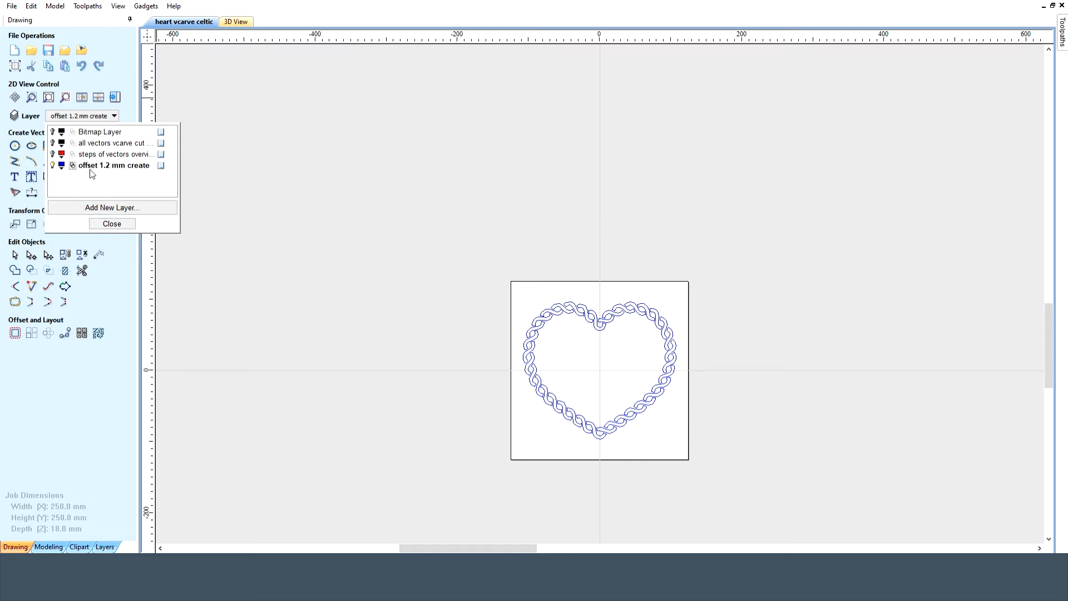
{"action": "left_click", "coordinate": [113, 224]}
{"action": "left_click", "coordinate": [121, 7]}
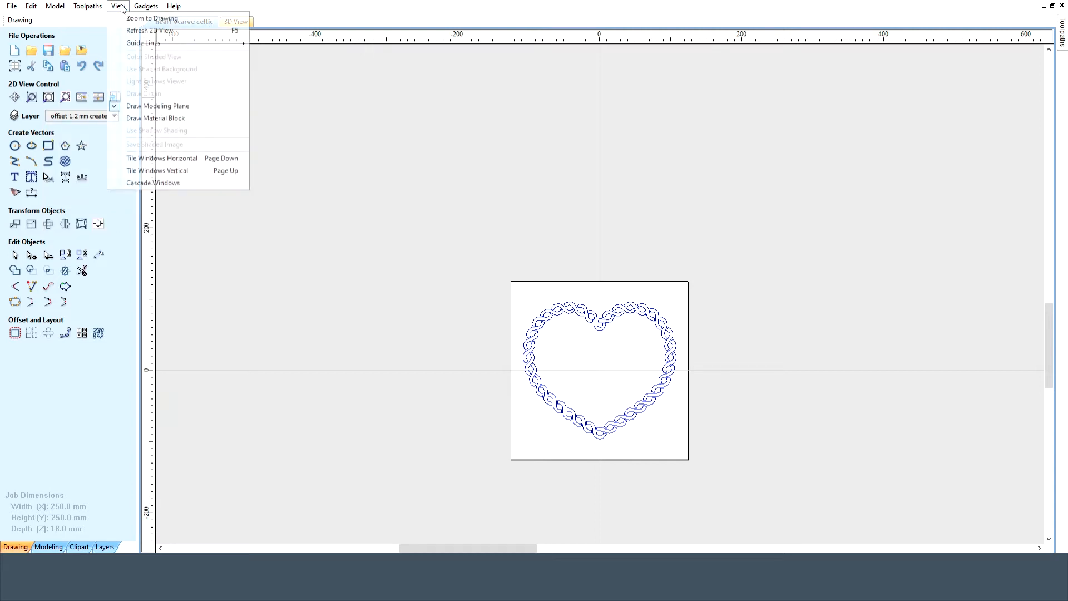
{"action": "left_click", "coordinate": [124, 19]}
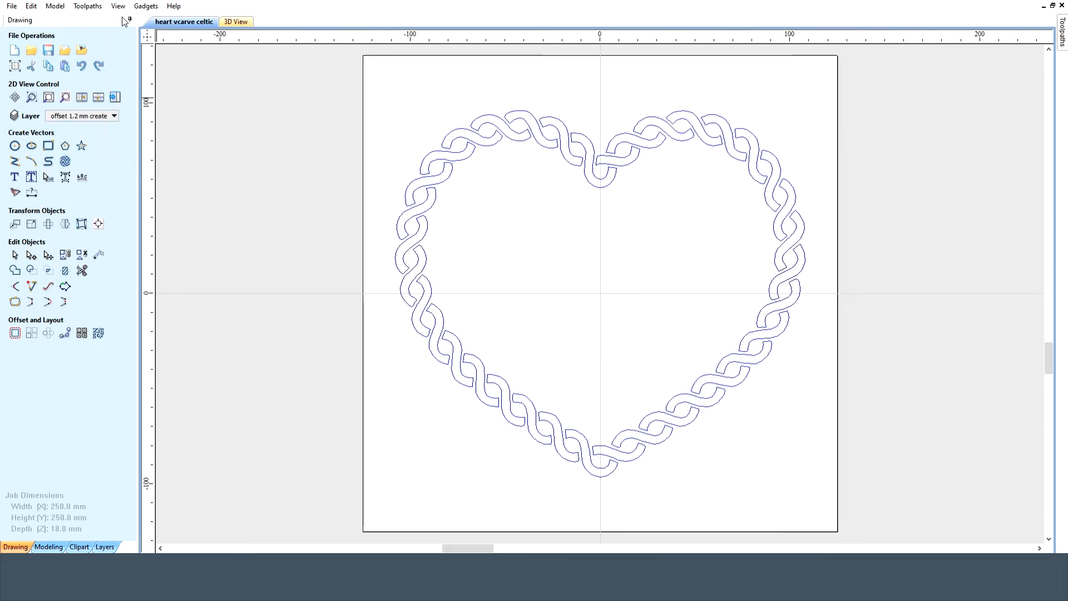
Ungroup the braided heart onto the group's layer and check that a single strand at the notch can be selected
{"action": "left_click", "coordinate": [483, 148]}
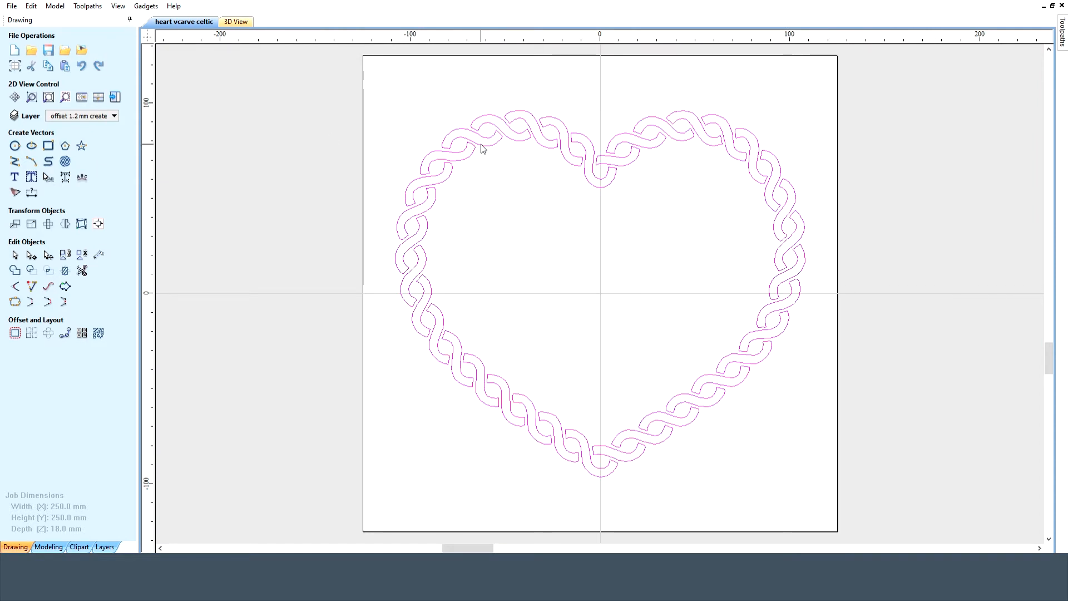
{"action": "right_click", "coordinate": [482, 148]}
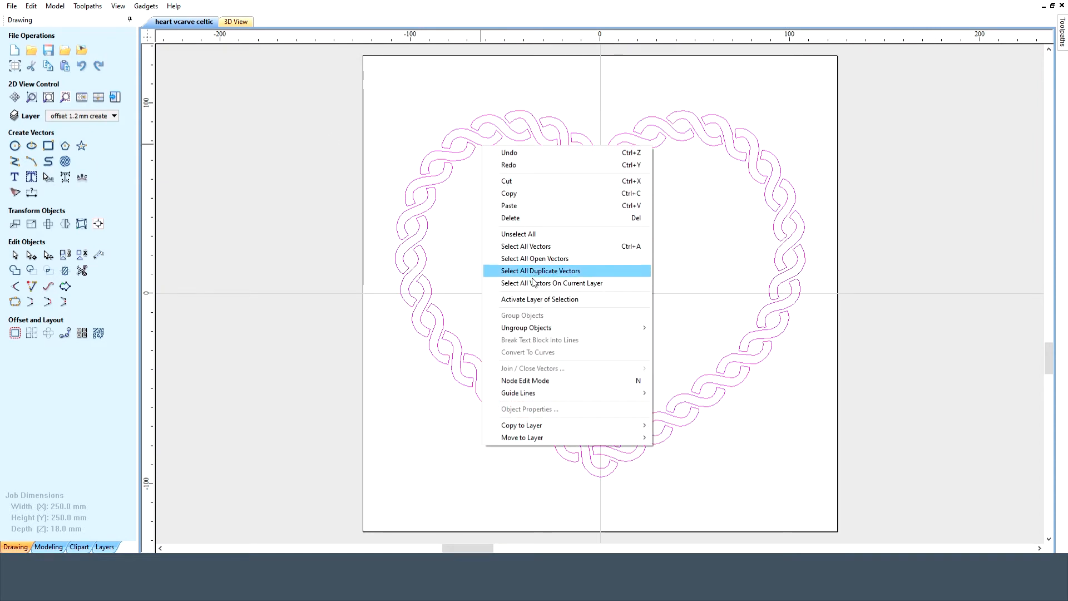
{"action": "mouse_move", "coordinate": [535, 328]}
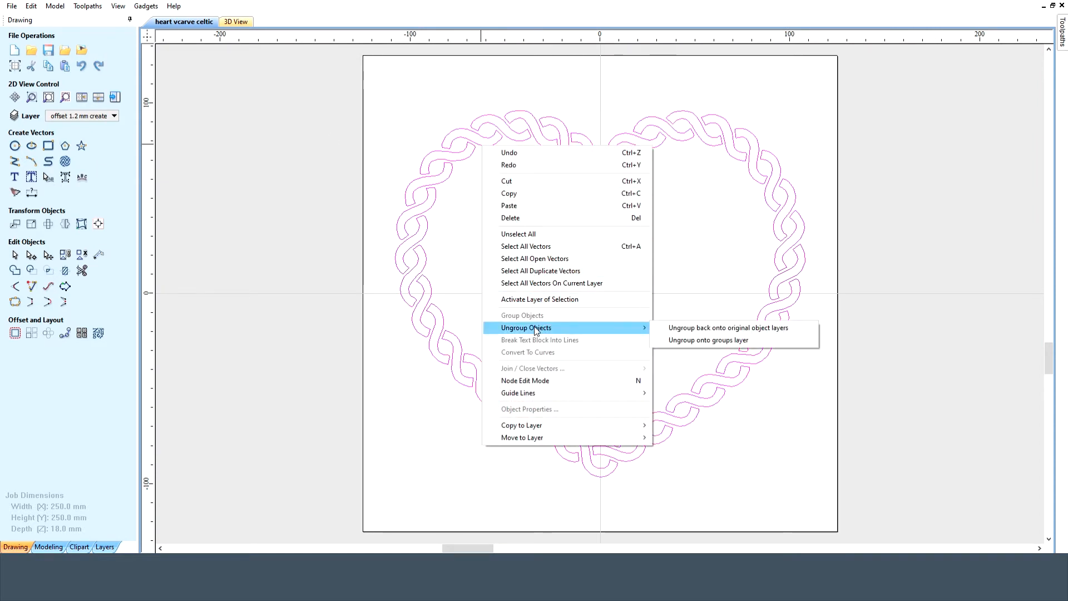
{"action": "left_click", "coordinate": [706, 340]}
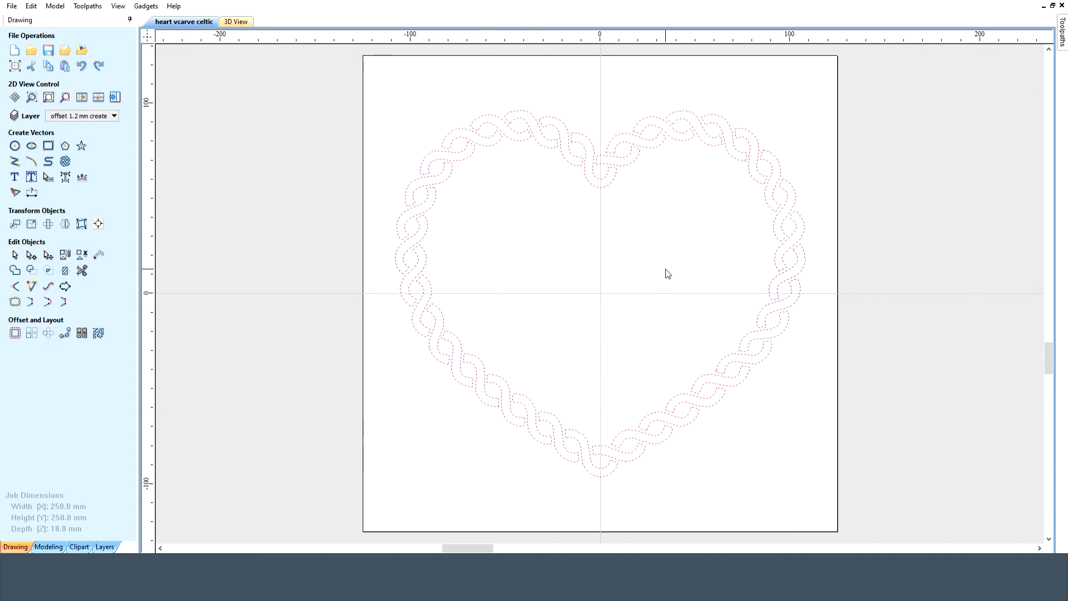
{"action": "left_click", "coordinate": [614, 179]}
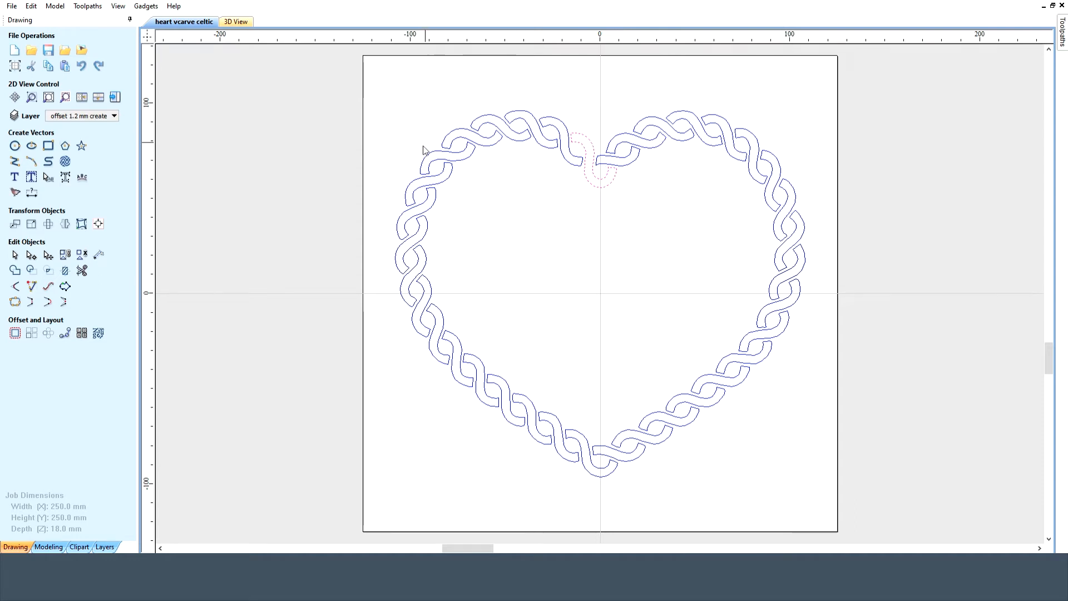
{"action": "left_click", "coordinate": [628, 220]}
Select all the strand vectors of the braided heart and group them into one object
{"action": "left_click_drag", "start_coordinate": [304, 83], "coordinate": [892, 515]}
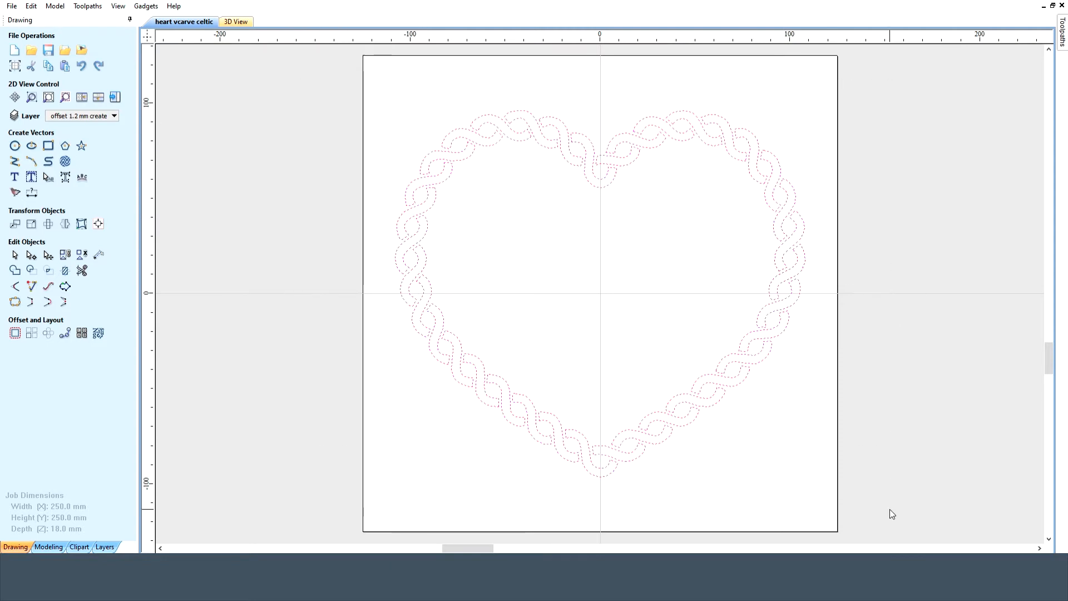
{"action": "right_click", "coordinate": [632, 167]}
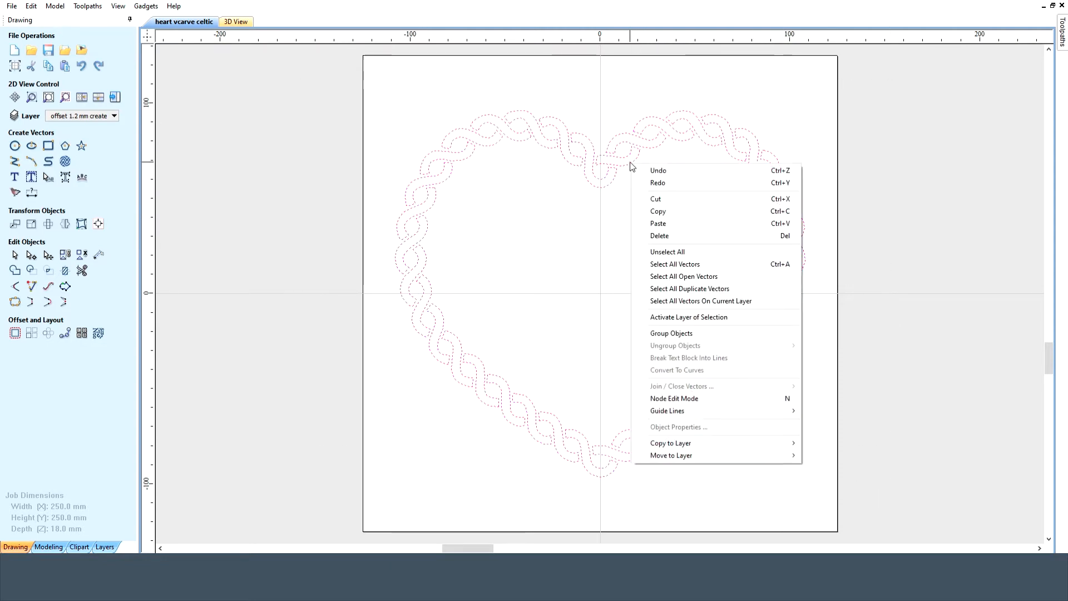
{"action": "left_click", "coordinate": [688, 334]}
{"action": "left_click", "coordinate": [603, 185]}
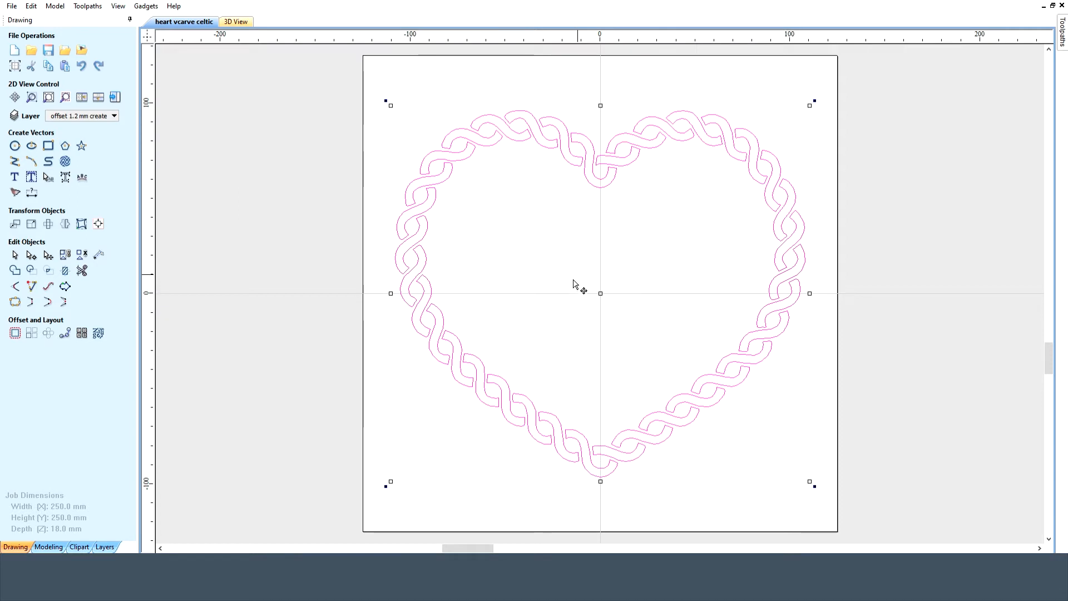
{"action": "left_click", "coordinate": [556, 254]}
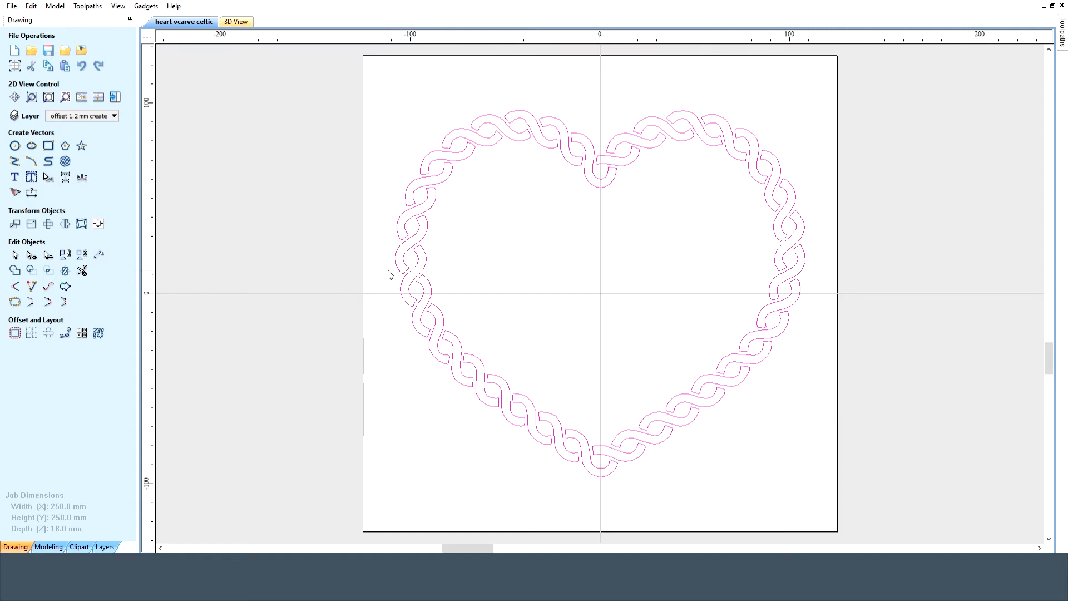
Offset the grouped braided heart outwards by 1.2 mm with sharp corners, keeping the original and selecting the new vectors
{"action": "left_click", "coordinate": [15, 333]}
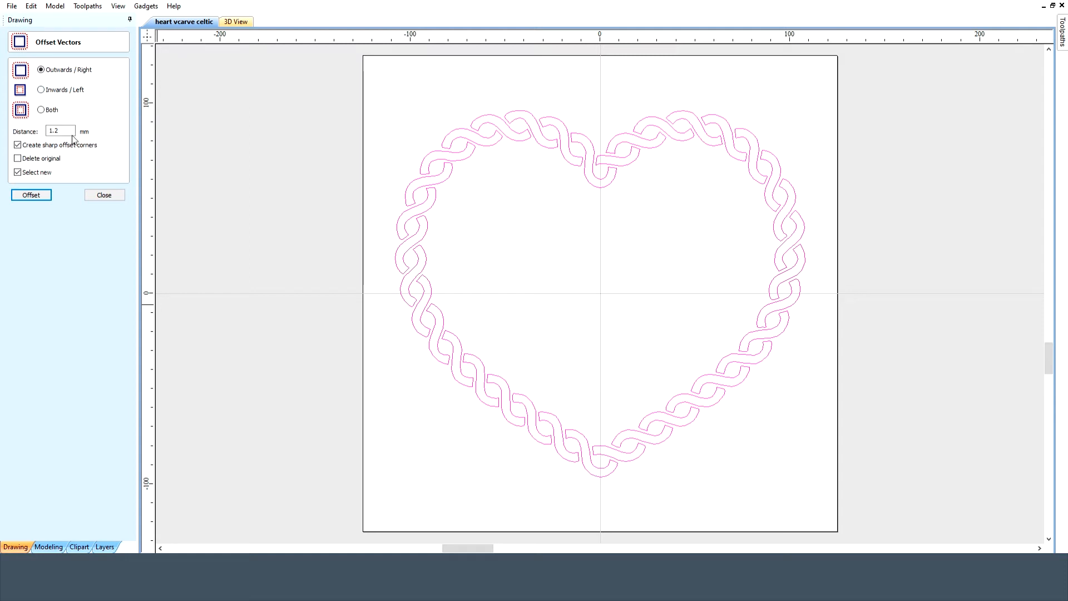
{"action": "left_click", "coordinate": [35, 197]}
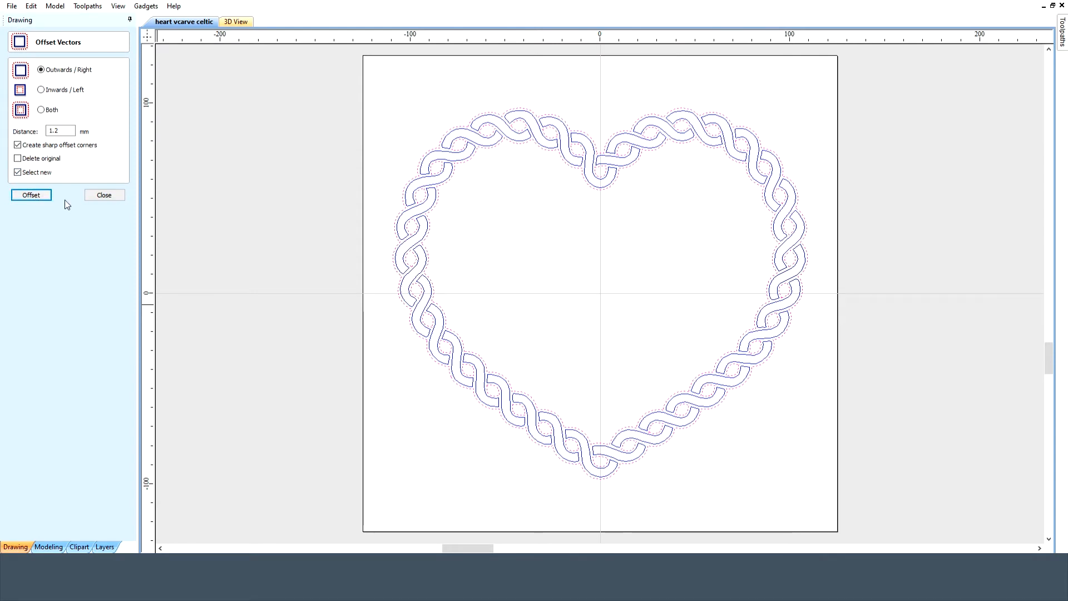
{"action": "left_click", "coordinate": [105, 195]}
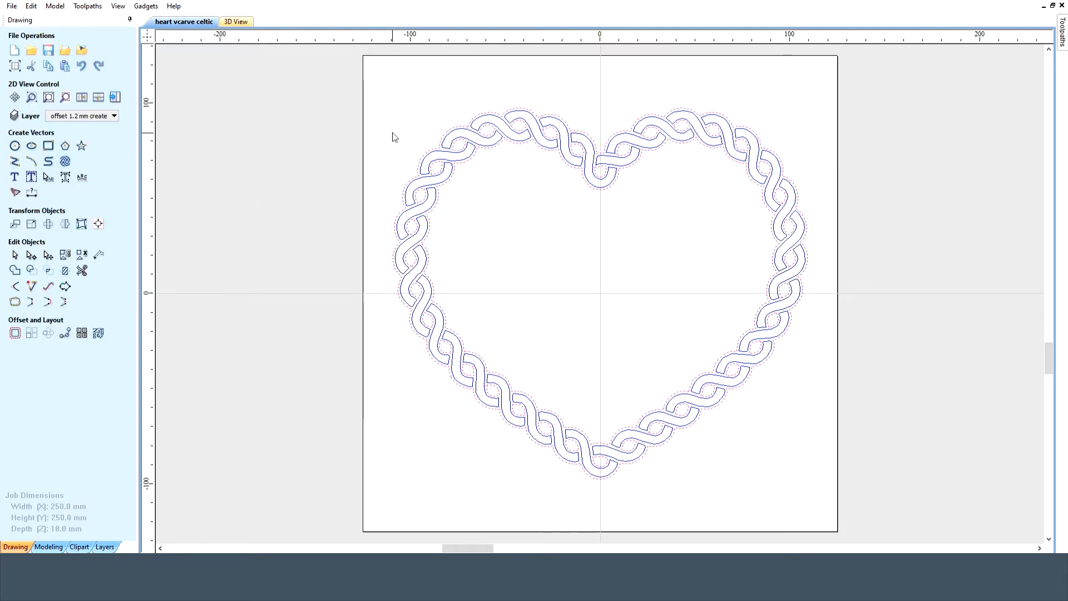
Group the braided heart together with its surrounding offset outlines
{"action": "left_click_drag", "start_coordinate": [309, 65], "coordinate": [878, 500]}
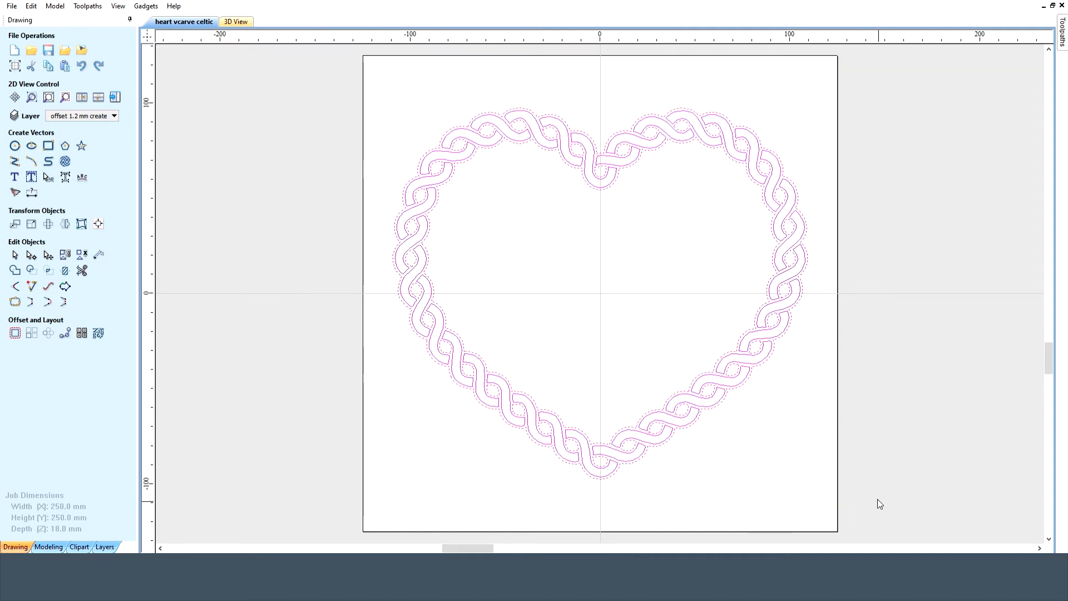
{"action": "right_click", "coordinate": [596, 188]}
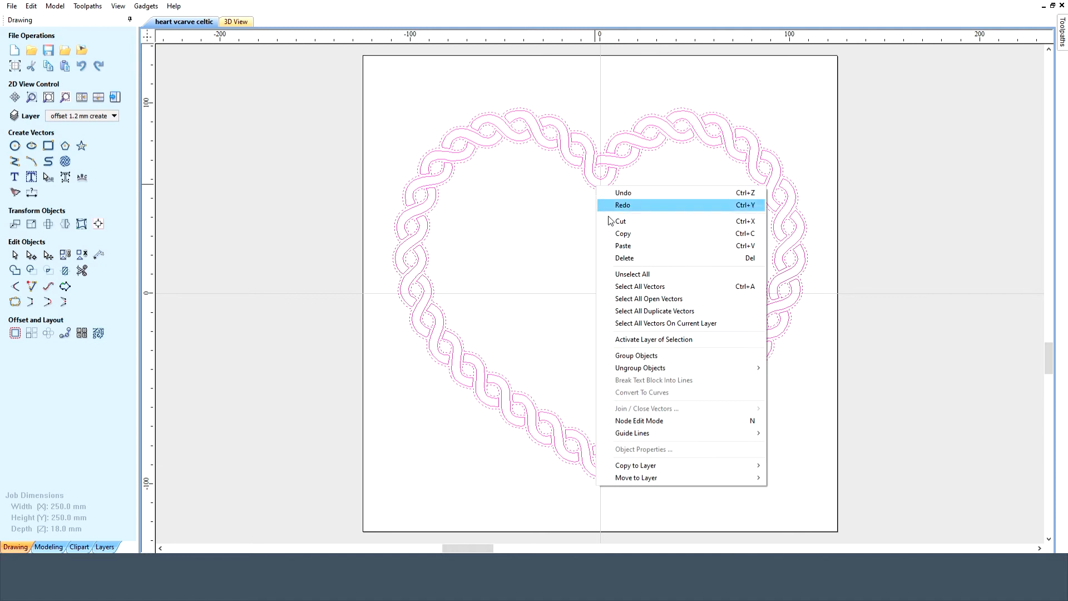
{"action": "left_click", "coordinate": [640, 355]}
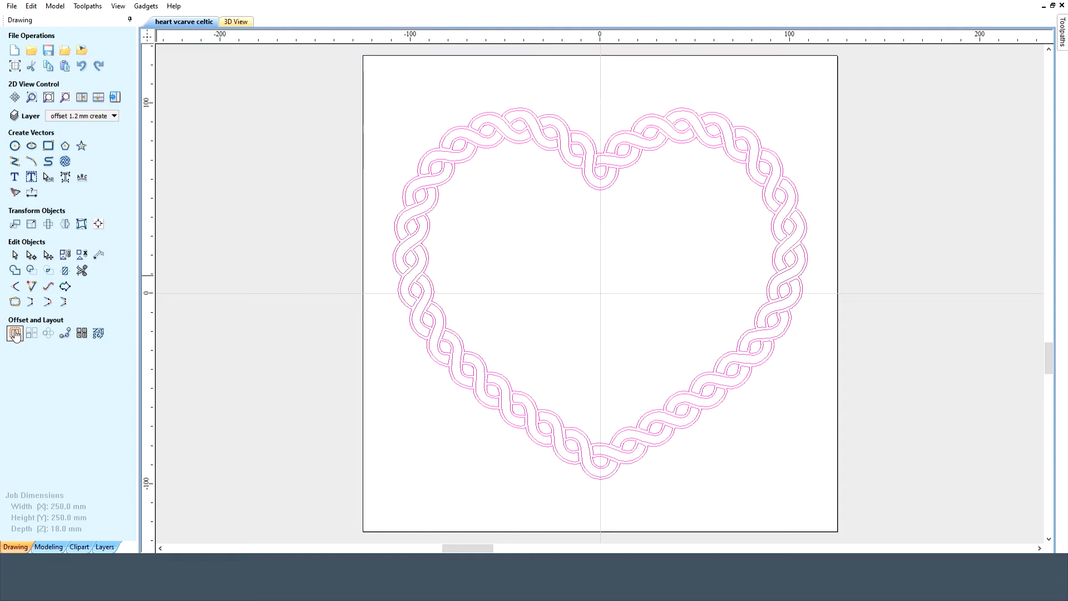
Offset the combined heart group outwards by 1.2 mm with sharp corners, keeping the original
{"action": "left_click", "coordinate": [15, 333]}
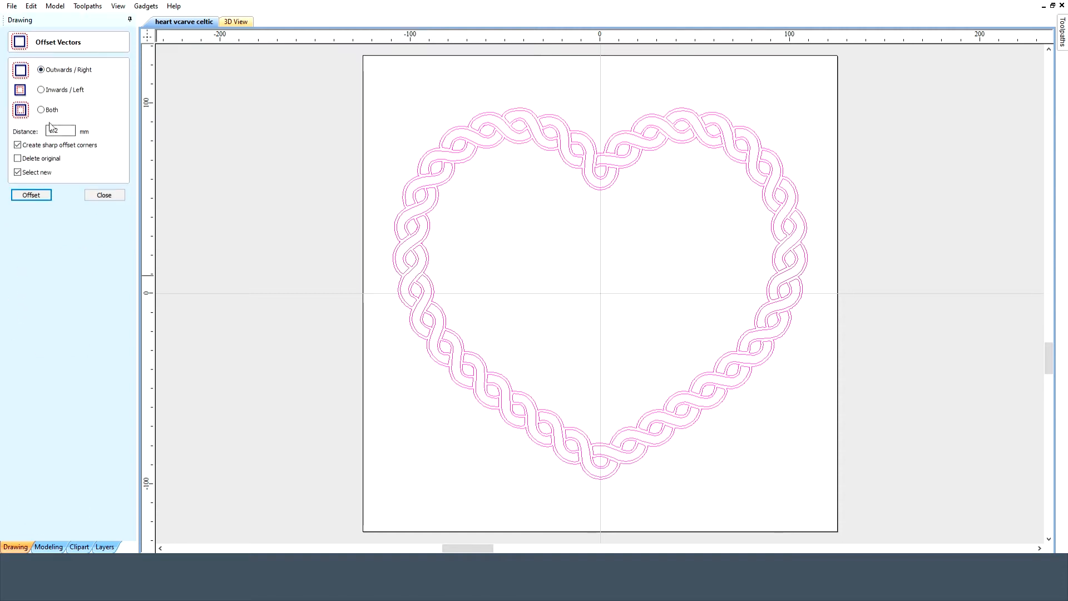
{"action": "left_click", "coordinate": [33, 196]}
{"action": "left_click", "coordinate": [32, 195]}
{"action": "left_click", "coordinate": [106, 196]}
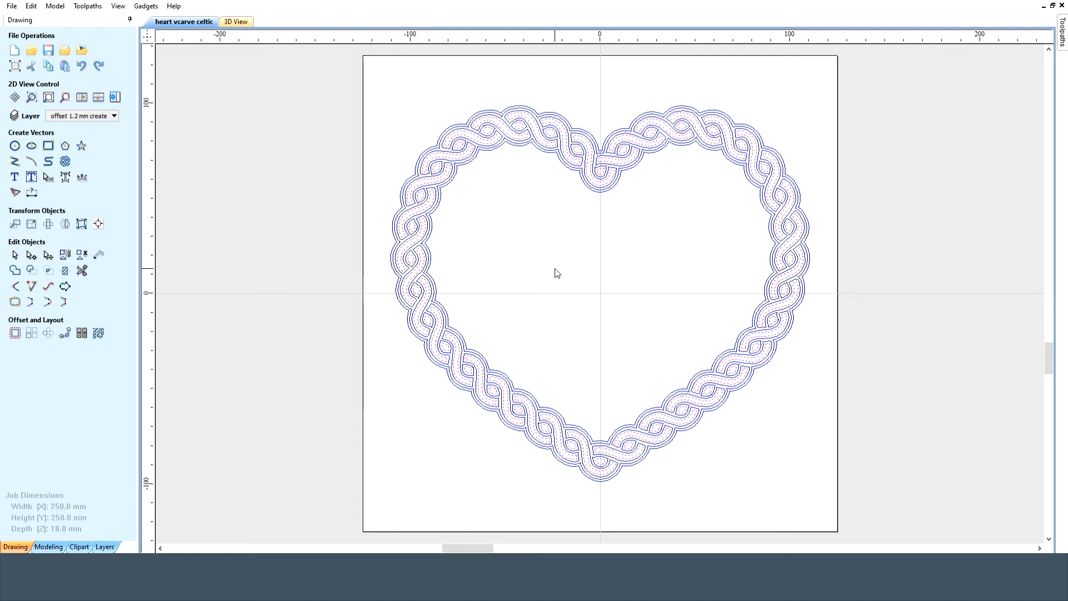
Delete the selected surplus offset vectors inside the braid strands, check the remaining heart group and clear the selection
{"action": "right_click", "coordinate": [420, 186]}
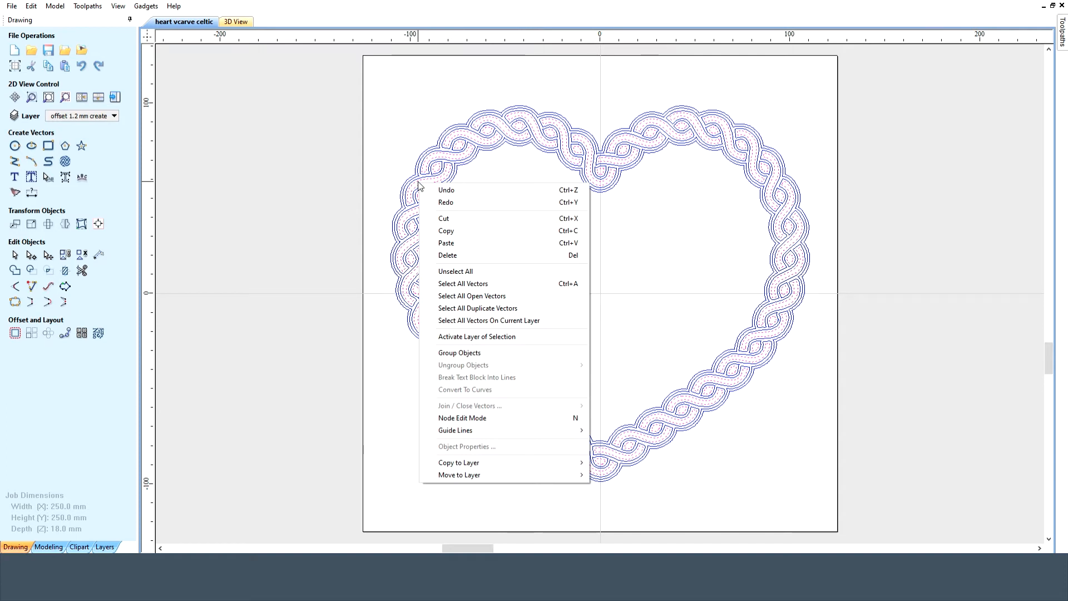
{"action": "left_click", "coordinate": [454, 256]}
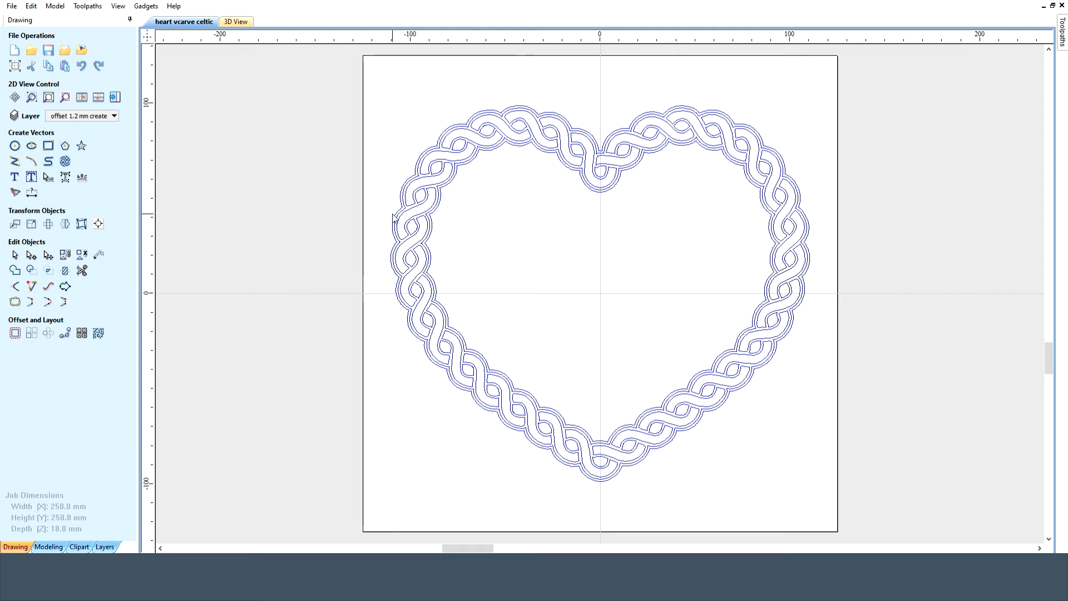
{"action": "key", "text": "ctrl+z"}
{"action": "left_click", "coordinate": [460, 241]}
{"action": "left_click", "coordinate": [432, 232]}
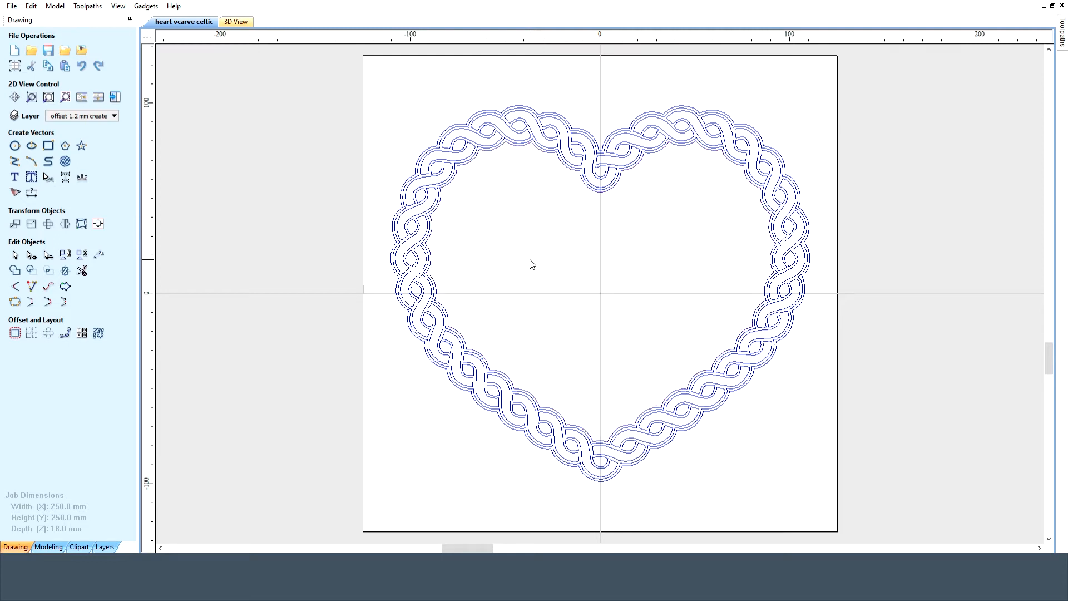
{"action": "left_click", "coordinate": [415, 195]}
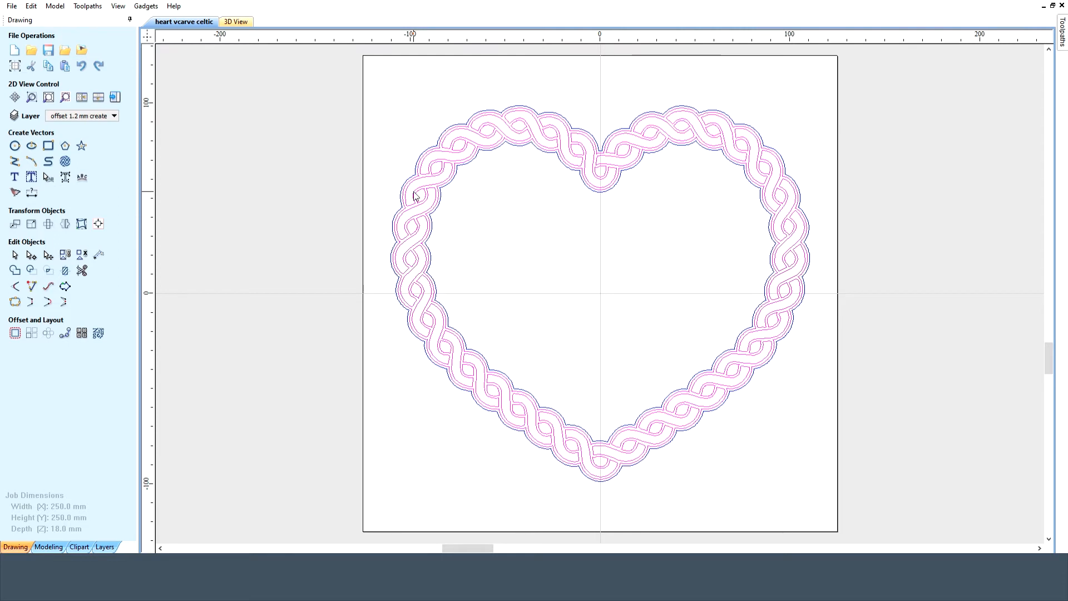
{"action": "left_click", "coordinate": [520, 257]}
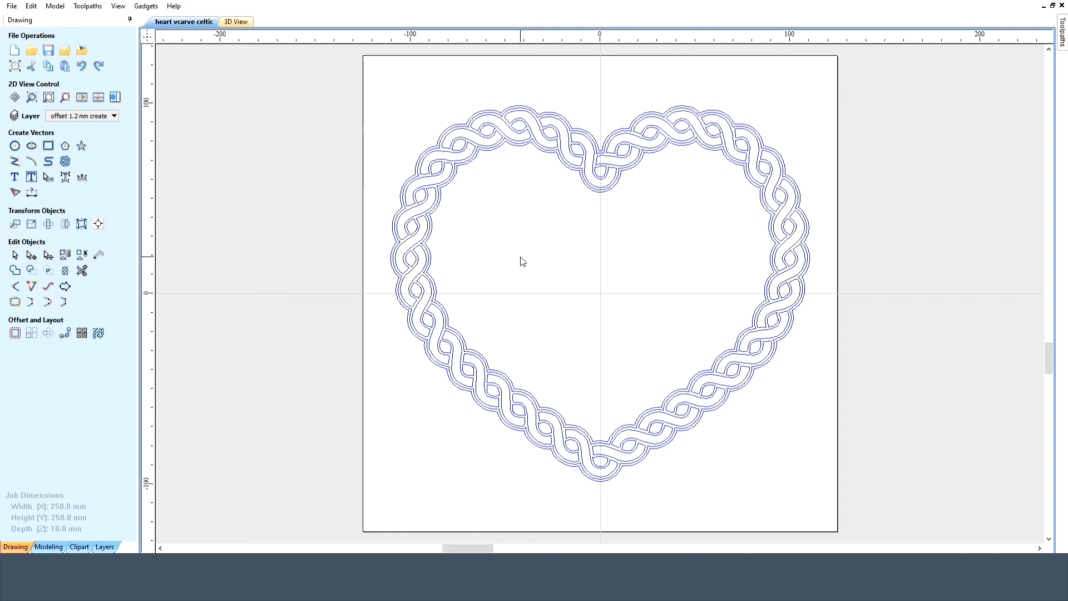
Hide the "offset 1.2 mm create" layer and show the "all vectors vcarve cut" layer
{"action": "left_click", "coordinate": [95, 118]}
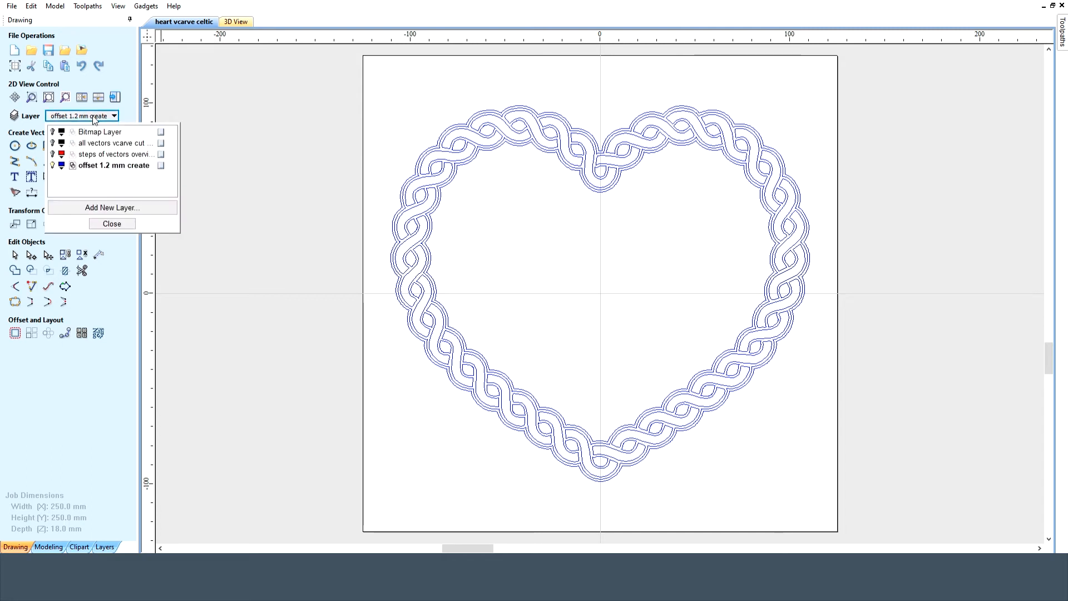
{"action": "left_click", "coordinate": [53, 165]}
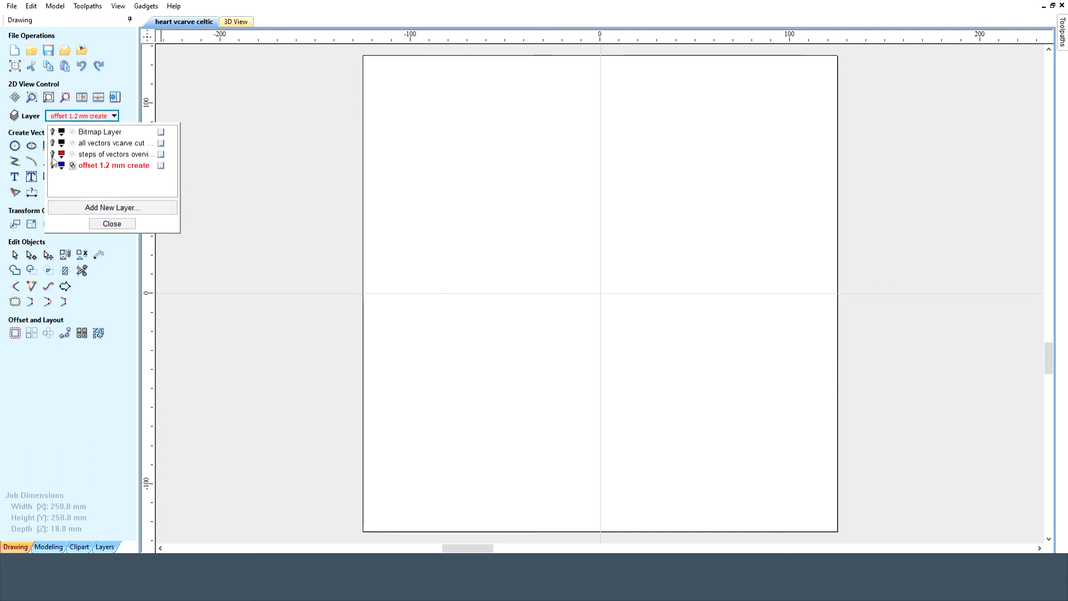
{"action": "left_click", "coordinate": [53, 144]}
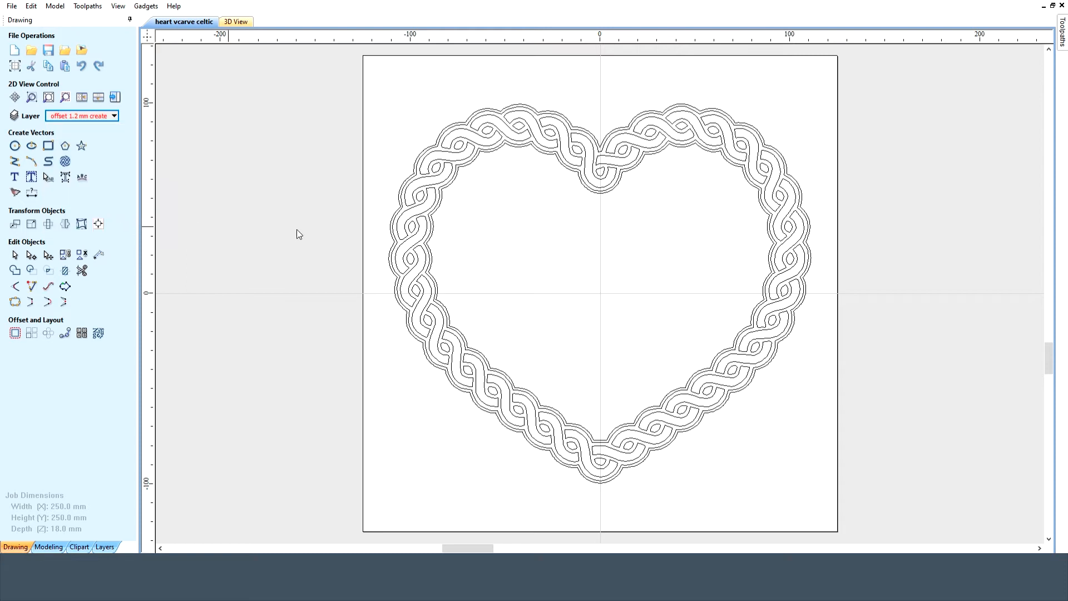
Keep the toolpath controls open and recalculate the V-Carve 2 toolpath on the grouped braid with the 90-degree 32 mm V-bit
{"action": "mouse_move", "coordinate": [1063, 34]}
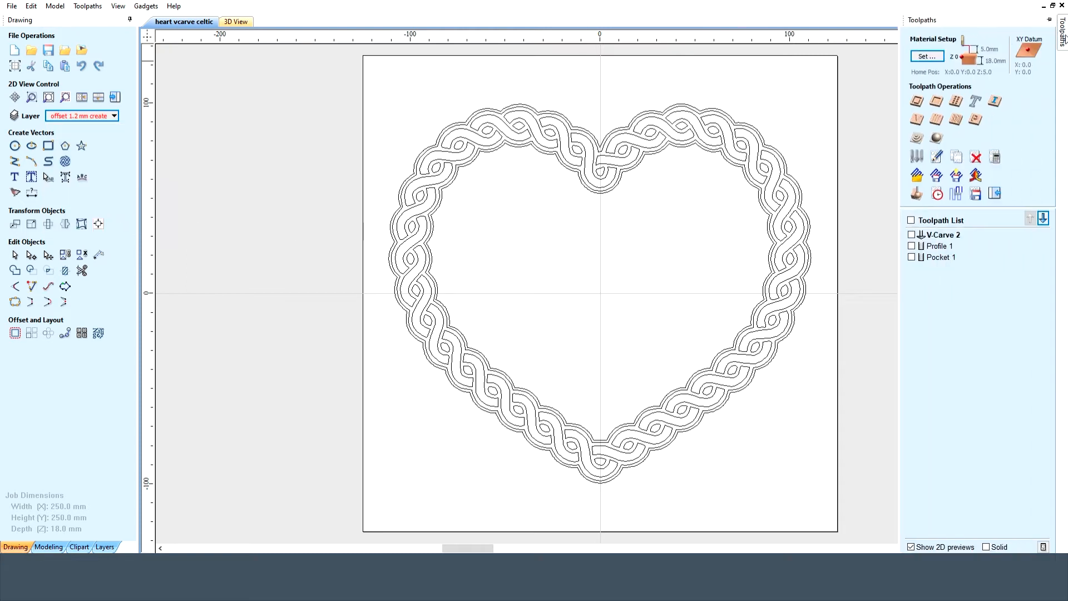
{"action": "left_click", "coordinate": [1050, 21]}
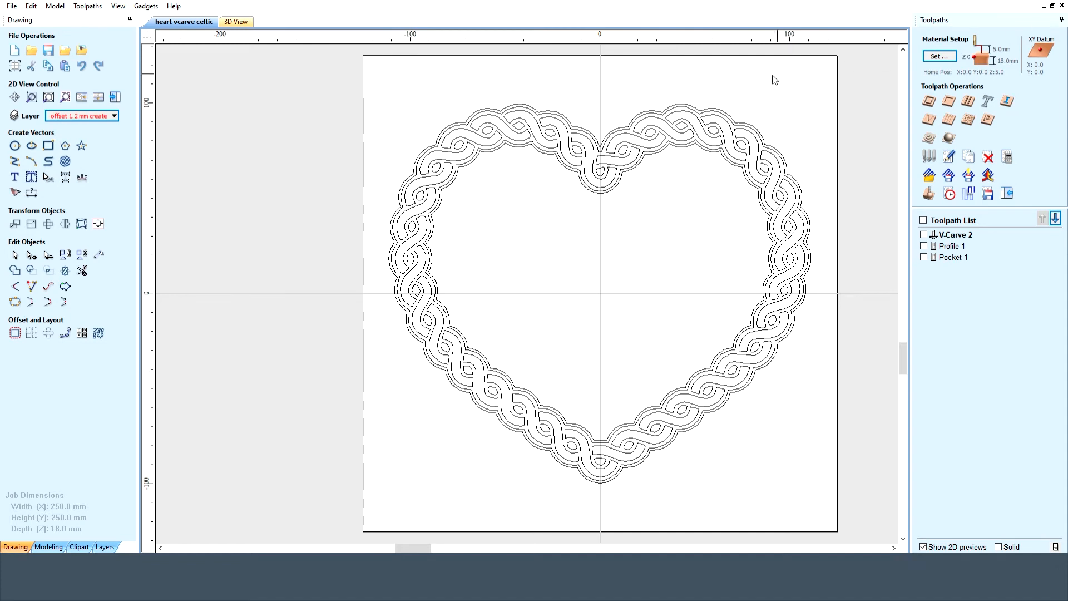
{"action": "left_click", "coordinate": [650, 144]}
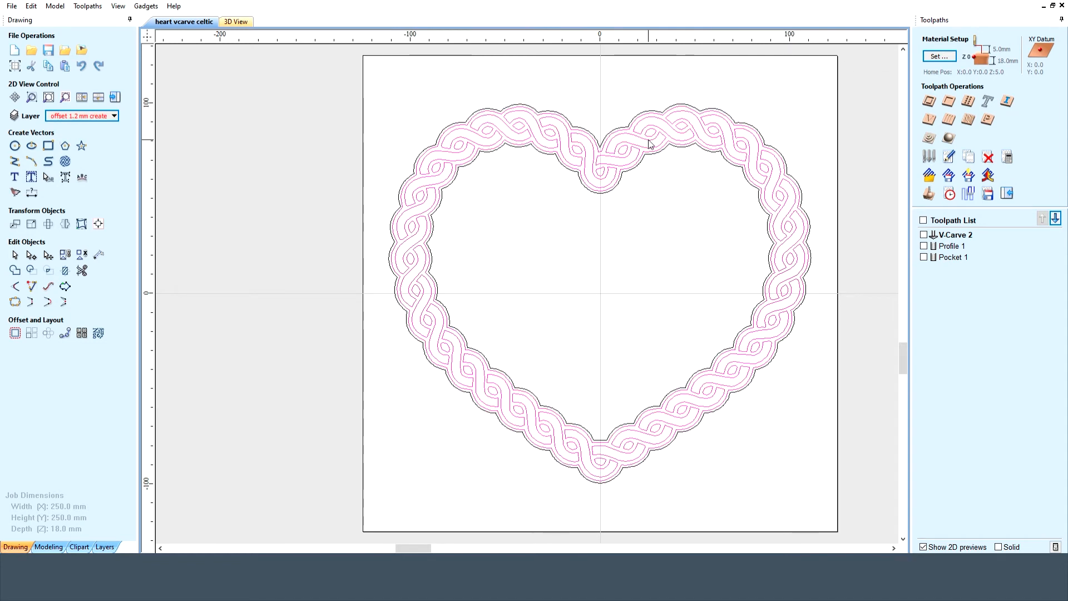
{"action": "double_click", "coordinate": [957, 236]}
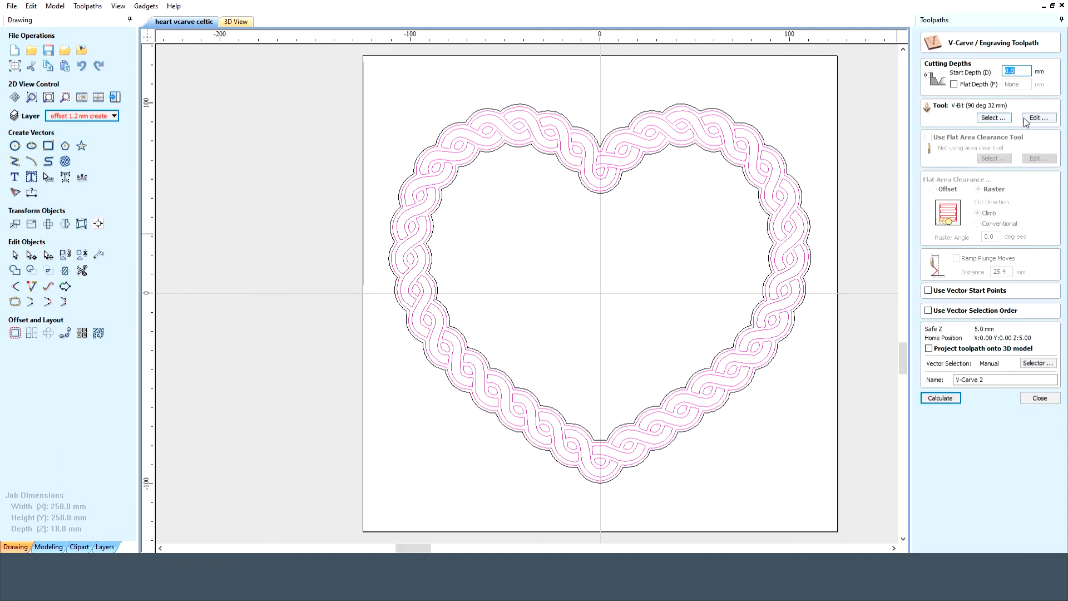
{"action": "left_click", "coordinate": [948, 400]}
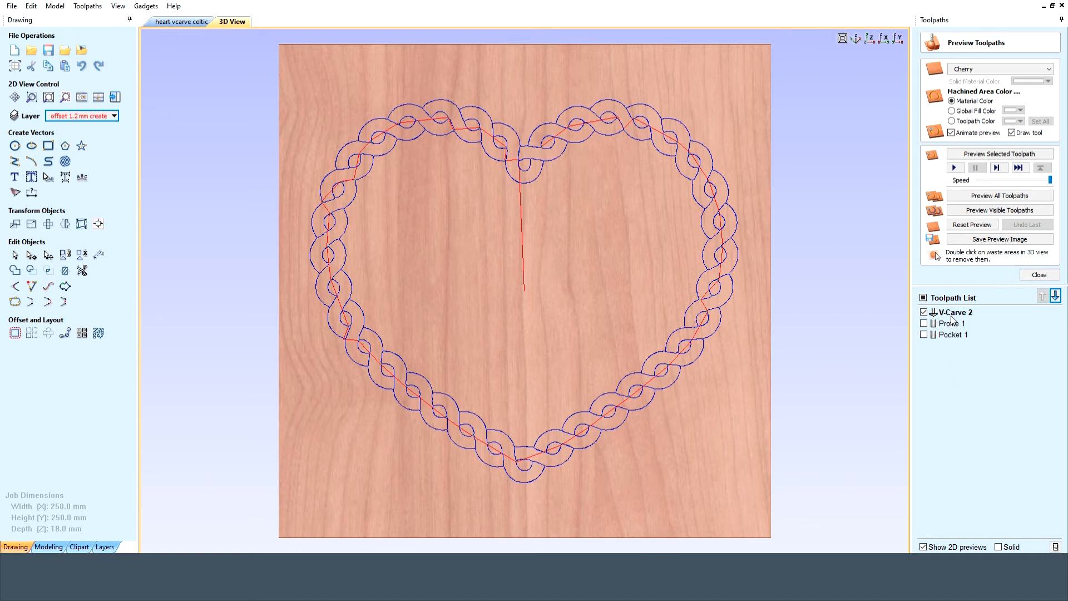
Preview the V-Carve 2 toolpath on the cherry block and inspect the carved braid in an isometric view
{"action": "left_click", "coordinate": [993, 210]}
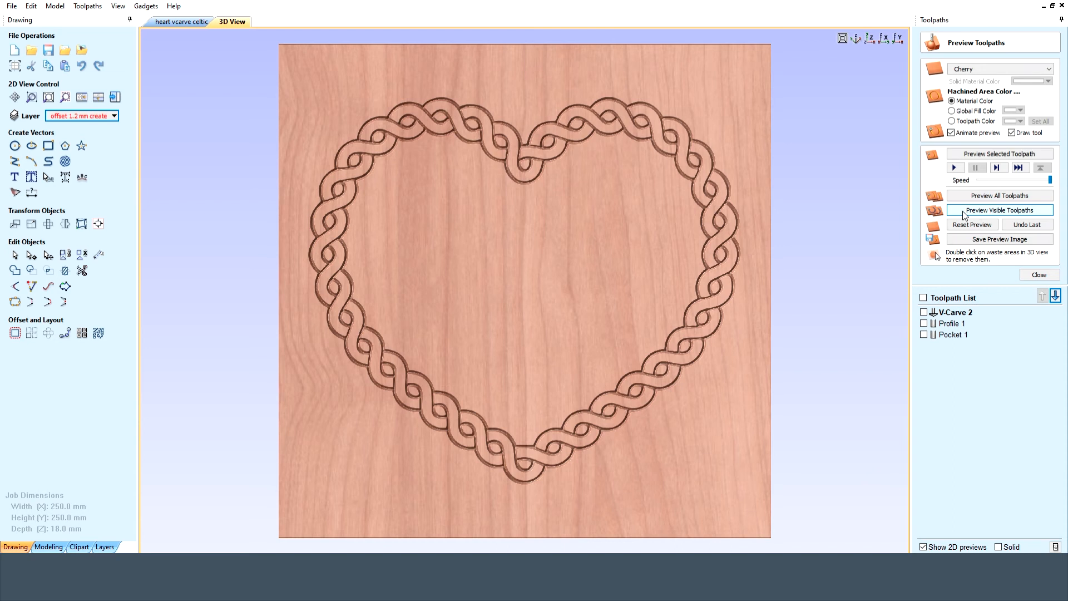
{"action": "left_click", "coordinate": [856, 39]}
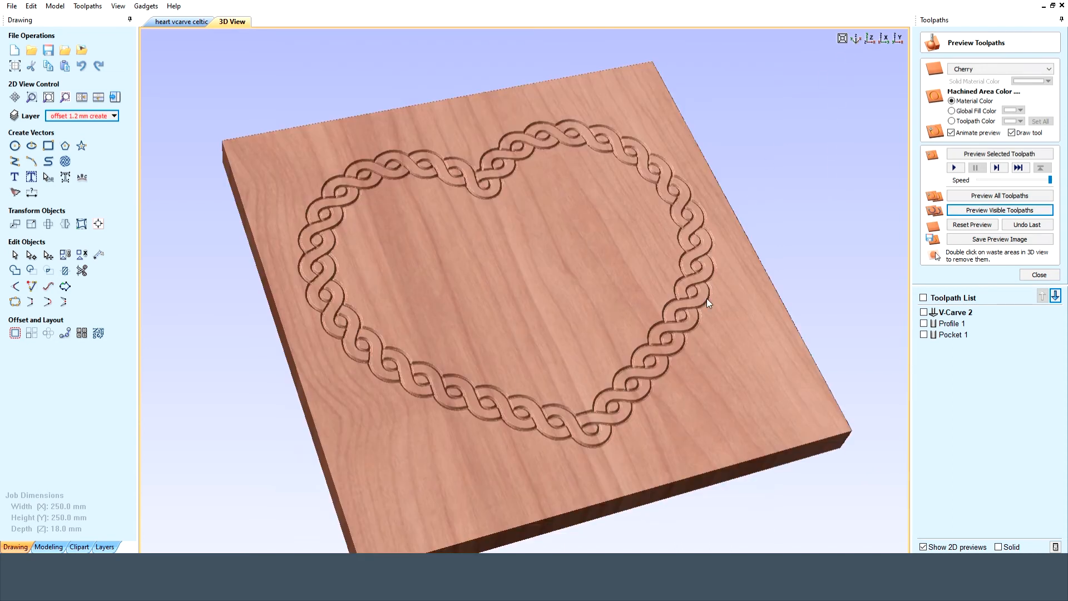
{"action": "left_click_drag", "start_coordinate": [719, 375], "coordinate": [636, 343]}
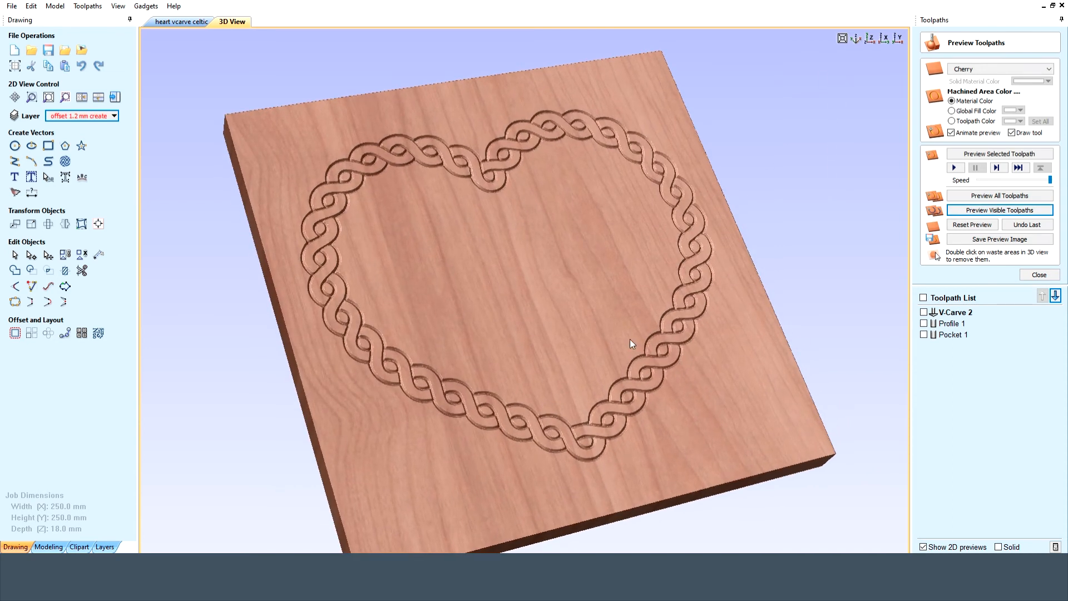
Recalculate the Profile 1 toolpath outside the heart's outermost outline, 18 mm deep with the 3 mm end mill, and preview the cut
{"action": "left_click", "coordinate": [952, 324]}
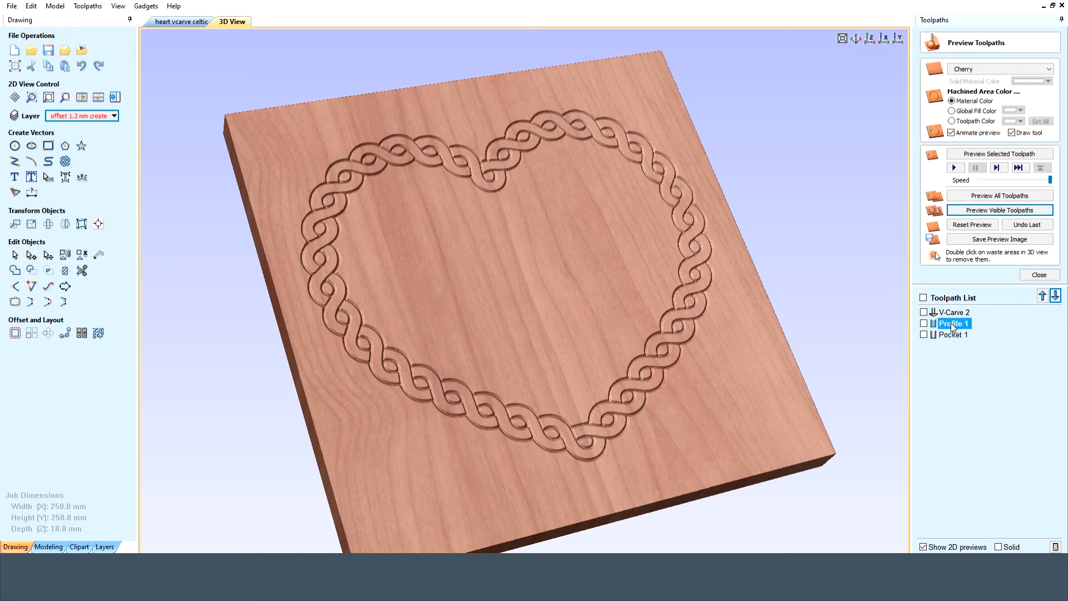
{"action": "double_click", "coordinate": [951, 323]}
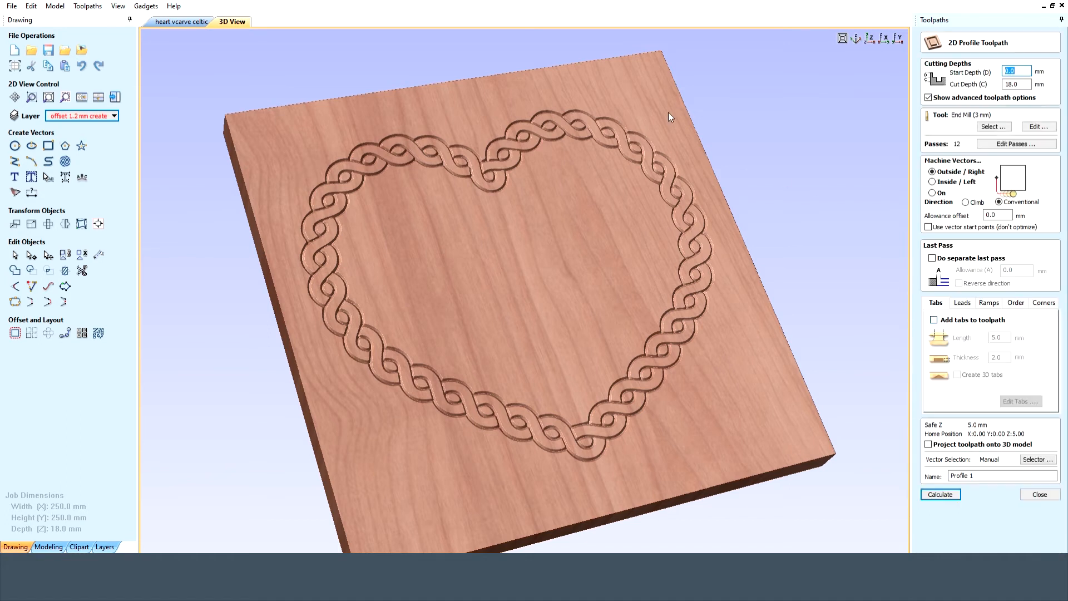
{"action": "left_click", "coordinate": [172, 22]}
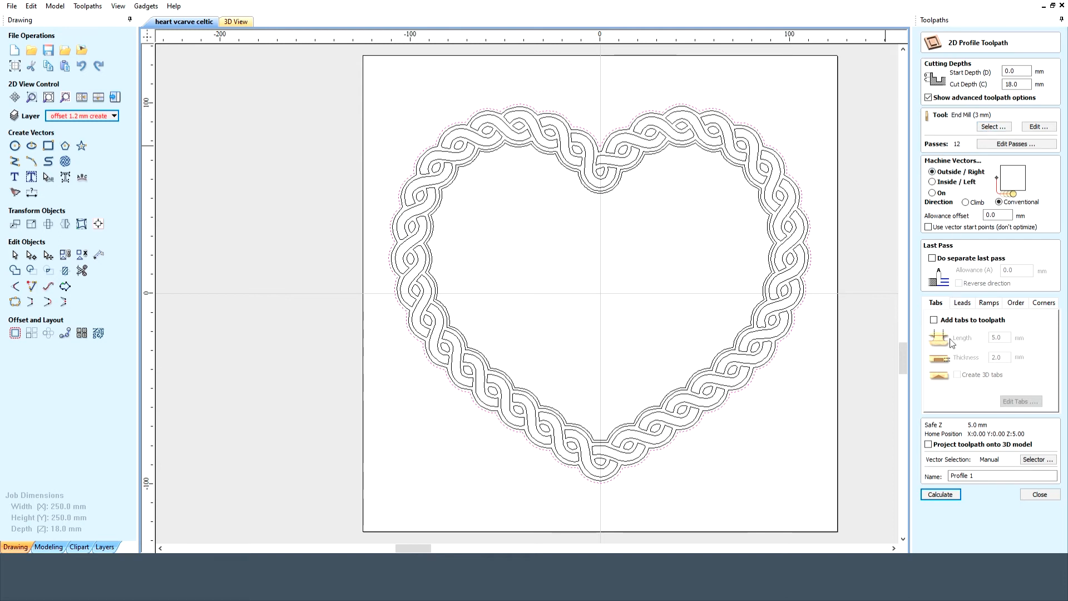
{"action": "left_click", "coordinate": [941, 494]}
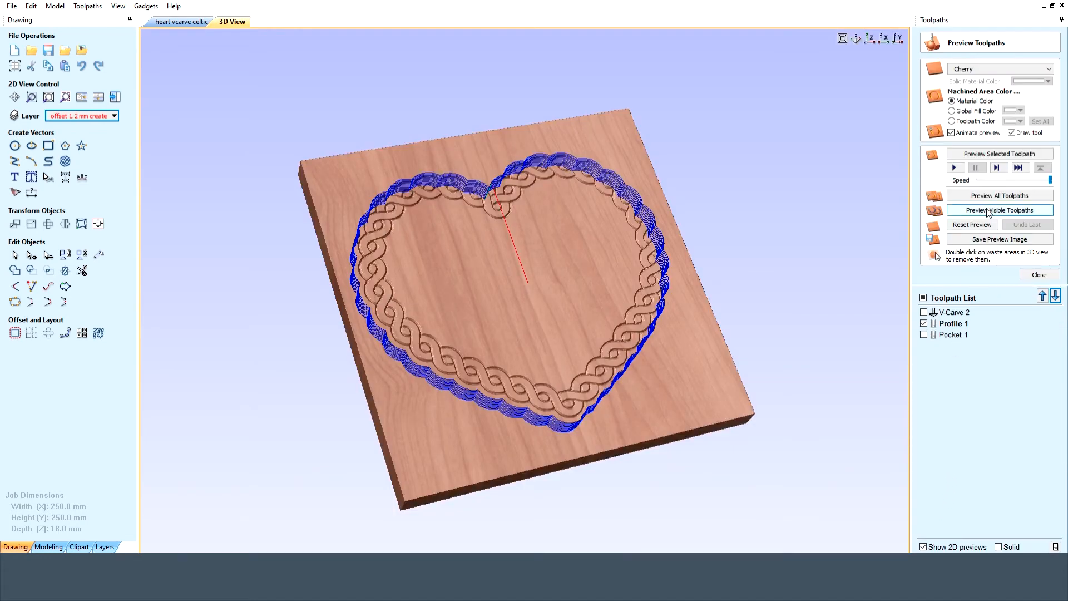
{"action": "left_click", "coordinate": [989, 211]}
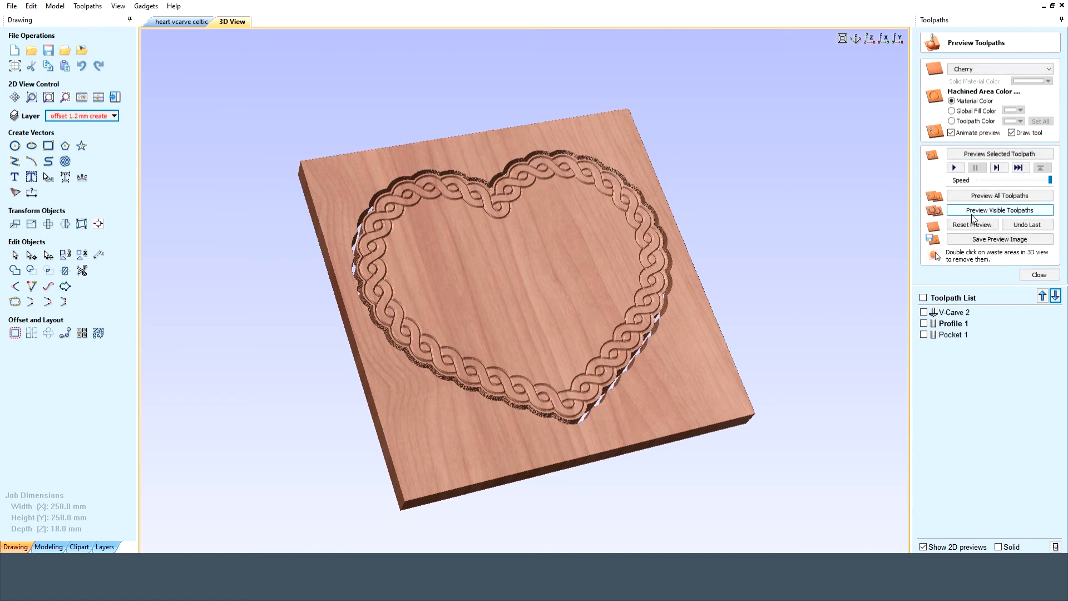
Move the Pocket 1 toolpath ahead of Profile 1 in the machining order
{"action": "left_click", "coordinate": [951, 335]}
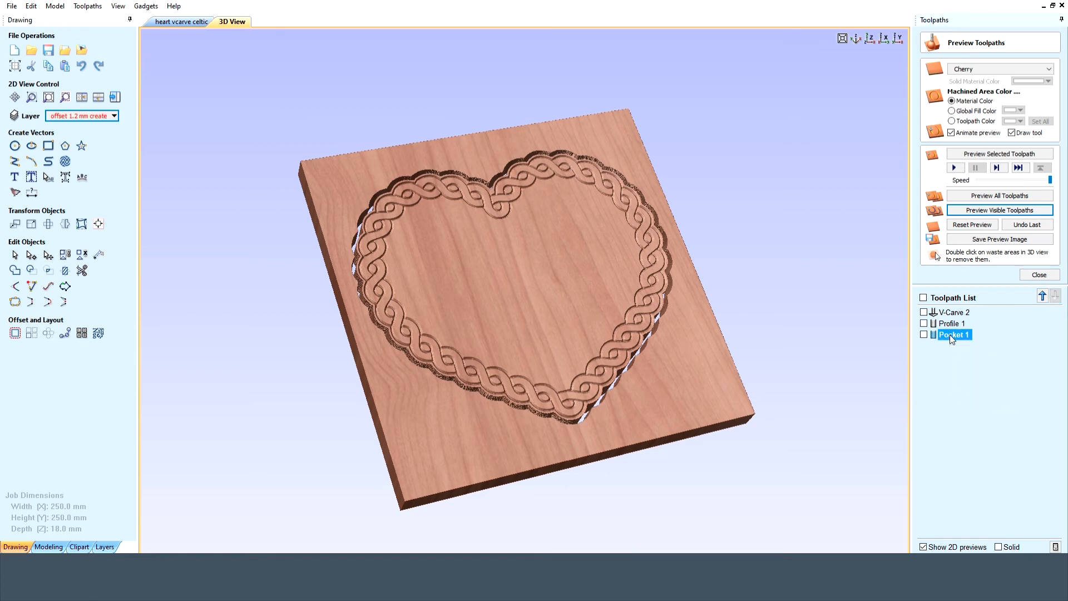
{"action": "left_click", "coordinate": [1043, 297]}
Recalculate the Pocket 1 toolpath inside the heart's innermost outline, 5 mm deep with the 5 mm end mill, and preview it
{"action": "double_click", "coordinate": [960, 324]}
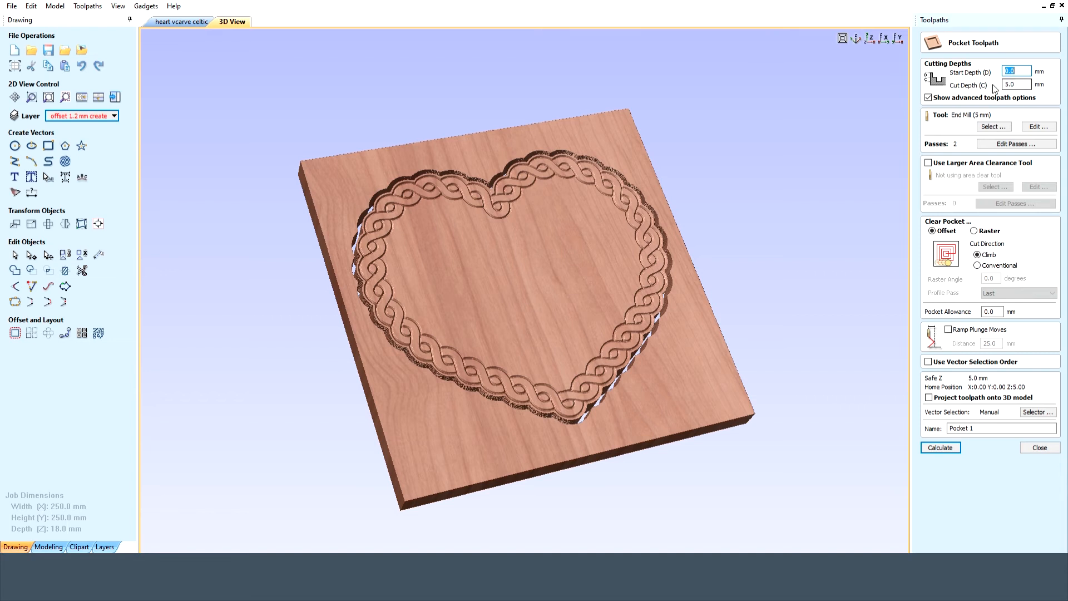
{"action": "left_click", "coordinate": [157, 22]}
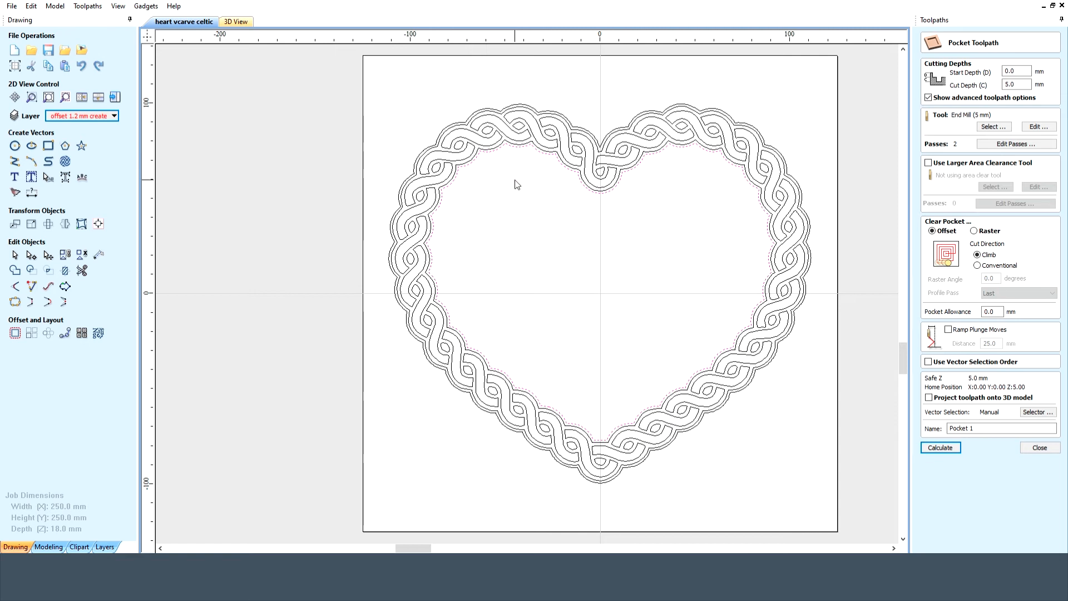
{"action": "left_click", "coordinate": [515, 151]}
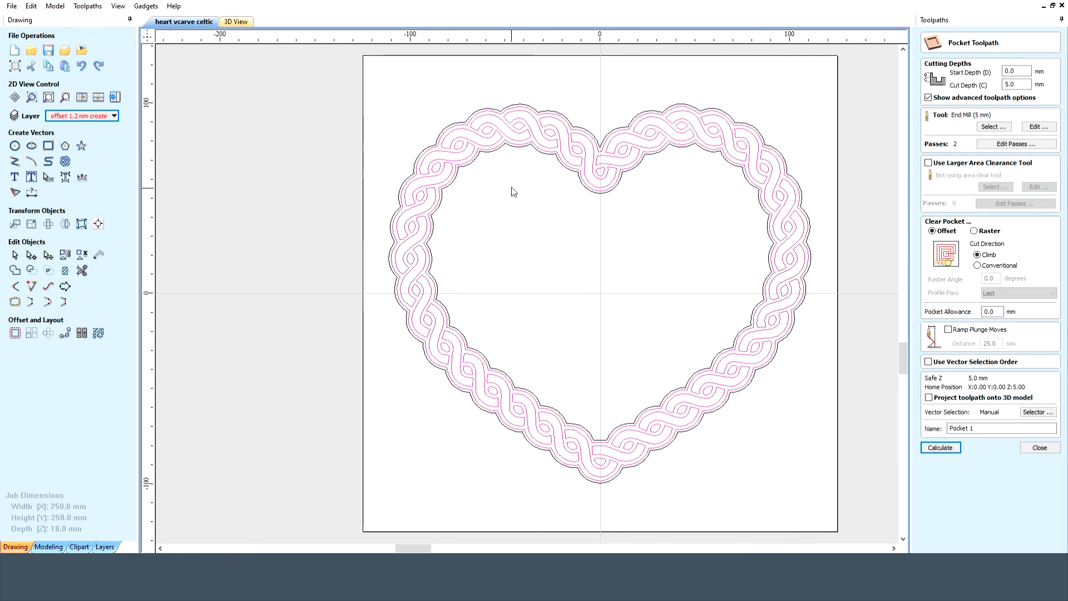
{"action": "left_click", "coordinate": [517, 152]}
{"action": "left_click", "coordinate": [519, 150]}
{"action": "scroll", "coordinate": [519, 150], "scroll_direction": "up", "scroll_amount": 3}
{"action": "left_click", "coordinate": [521, 165]}
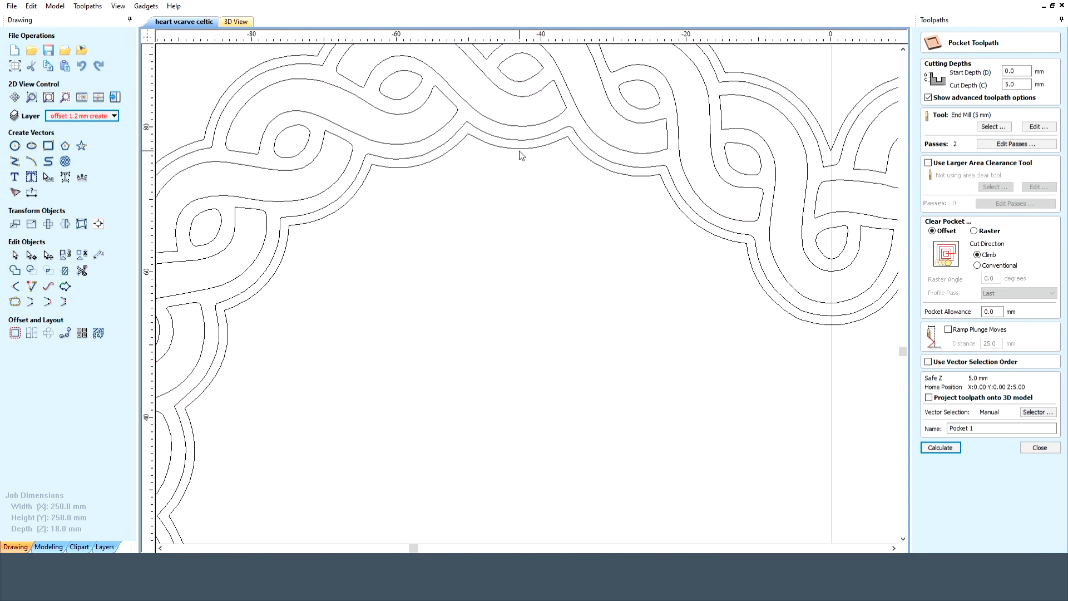
{"action": "left_click", "coordinate": [520, 149]}
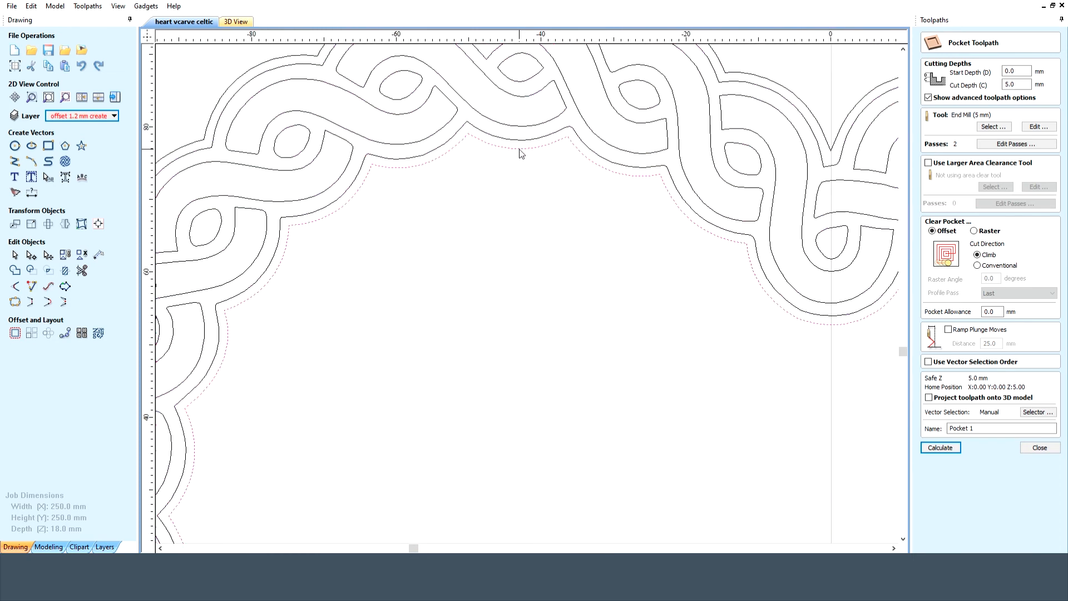
{"action": "left_click", "coordinate": [118, 6]}
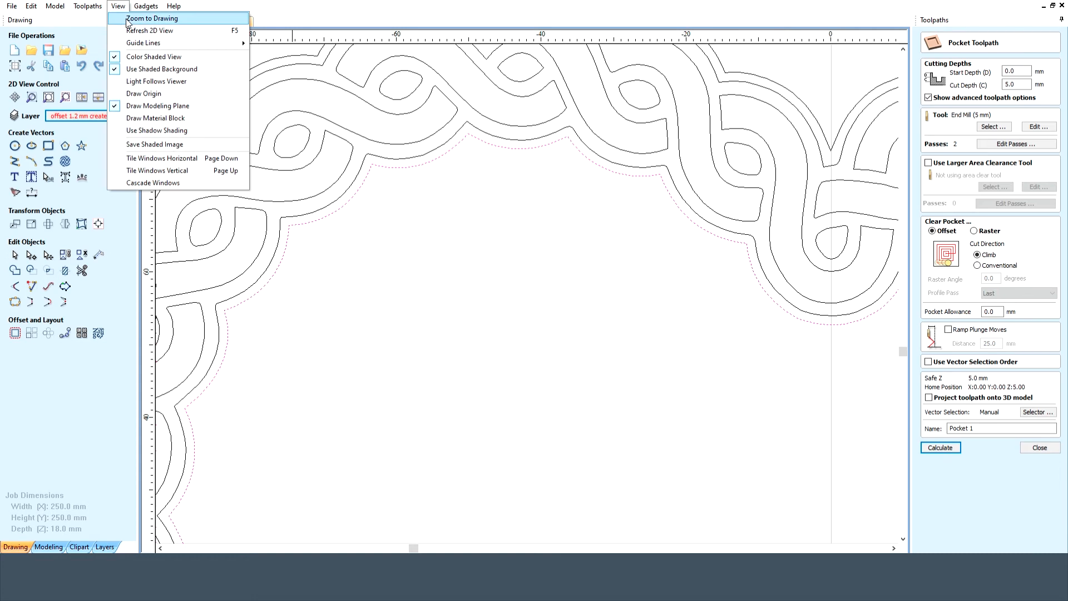
{"action": "left_click", "coordinate": [127, 21]}
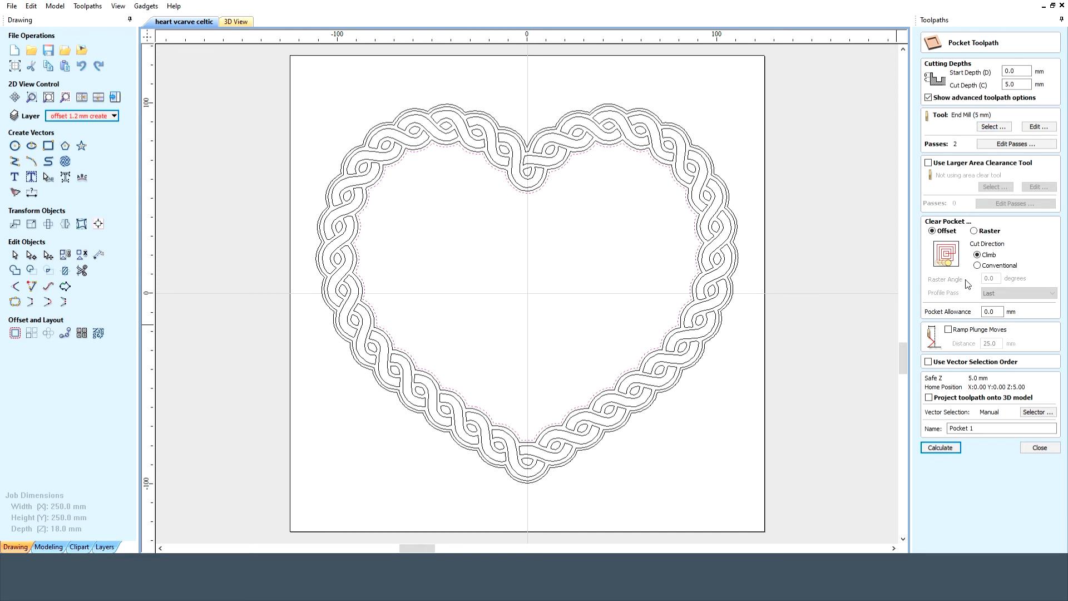
{"action": "left_click", "coordinate": [941, 448]}
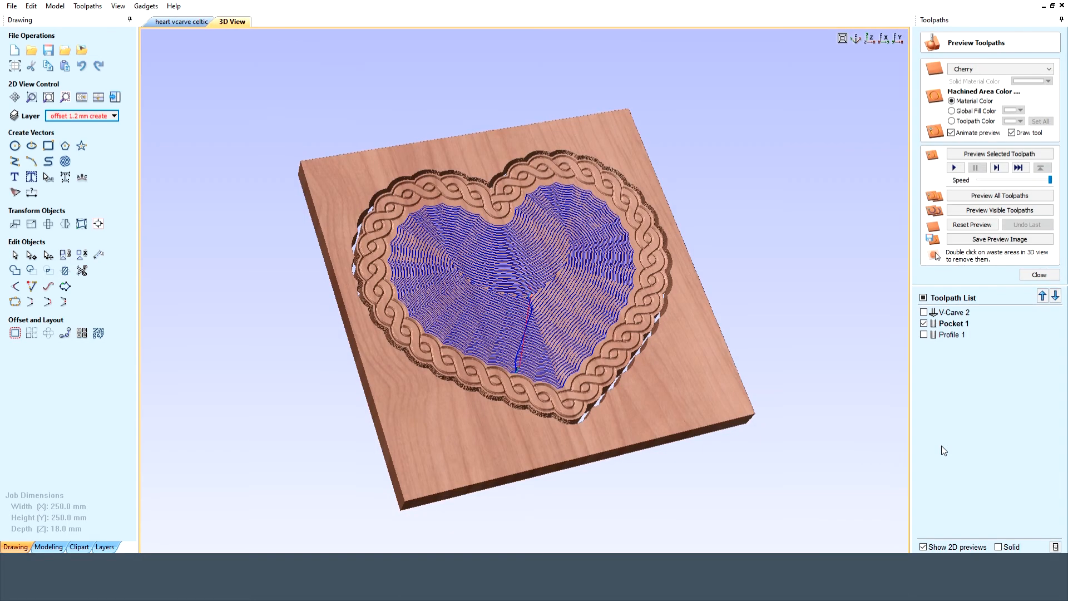
{"action": "left_click", "coordinate": [997, 211]}
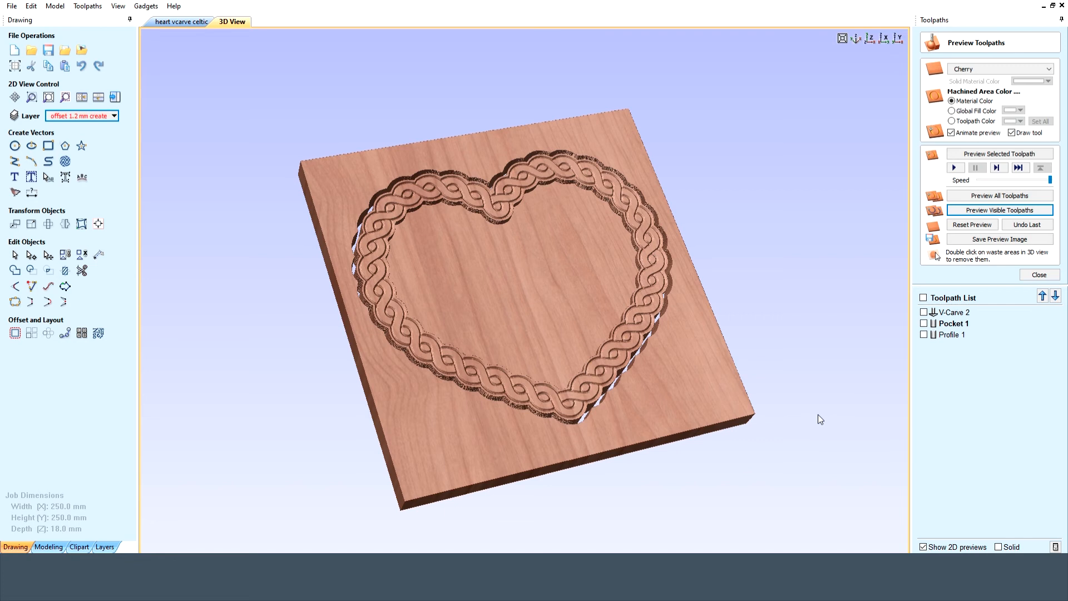
Remove the waste block around the heart in the preview and inspect the piece in plan and isometric views
{"action": "double_click", "coordinate": [695, 396]}
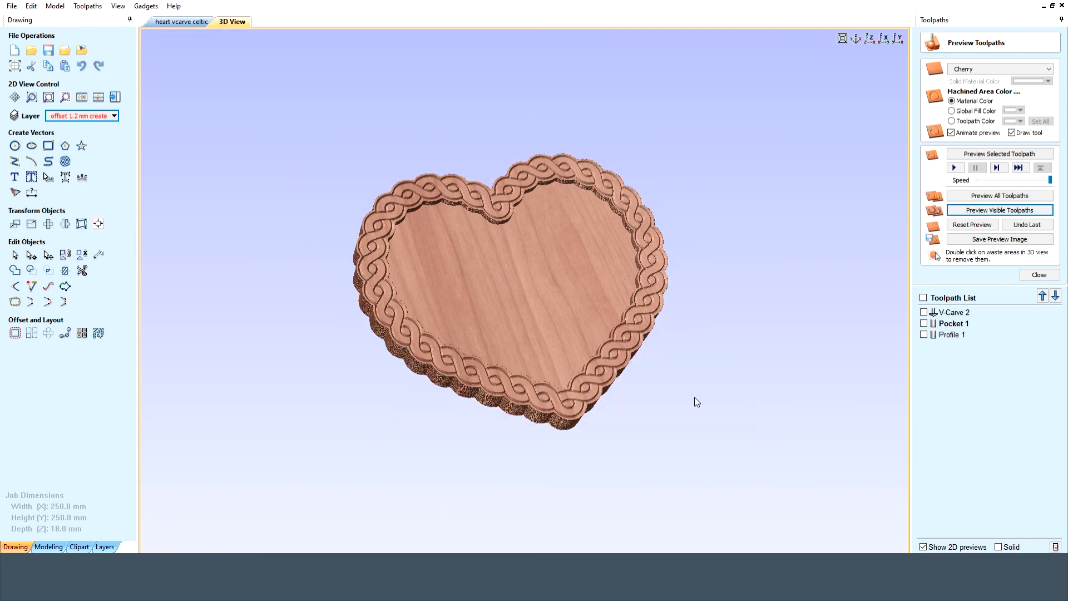
{"action": "left_click", "coordinate": [857, 38]}
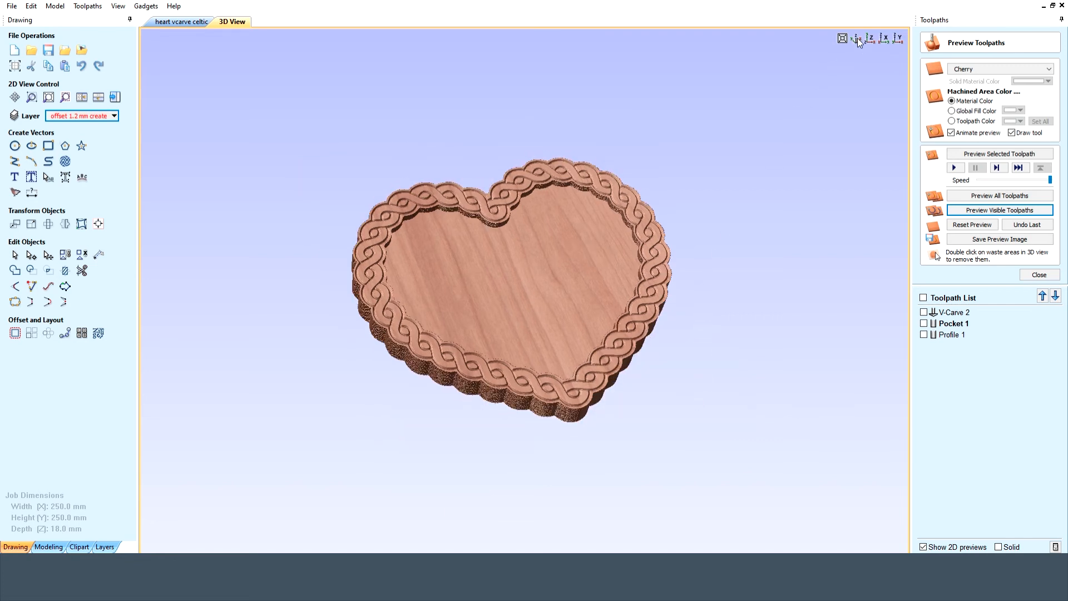
{"action": "left_click", "coordinate": [844, 39]}
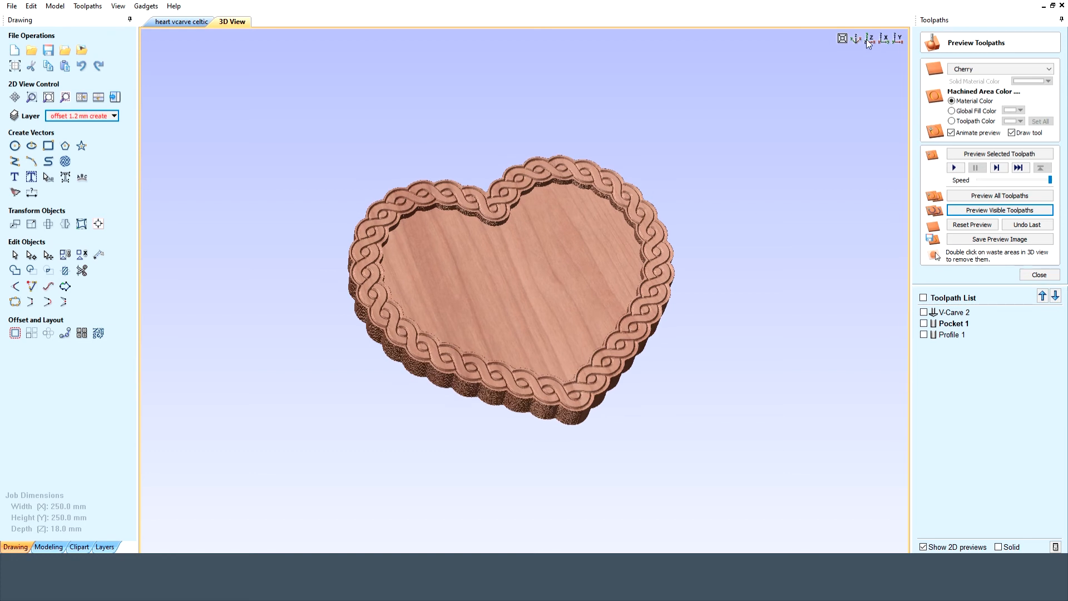
{"action": "left_click", "coordinate": [868, 39]}
{"action": "left_click", "coordinate": [843, 40]}
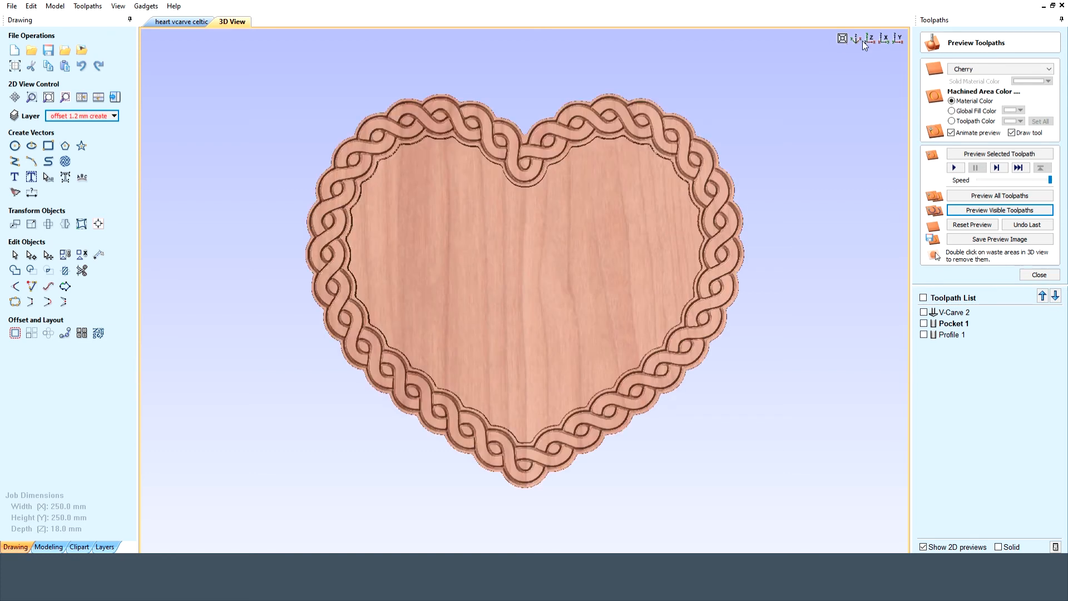
{"action": "left_click", "coordinate": [859, 38]}
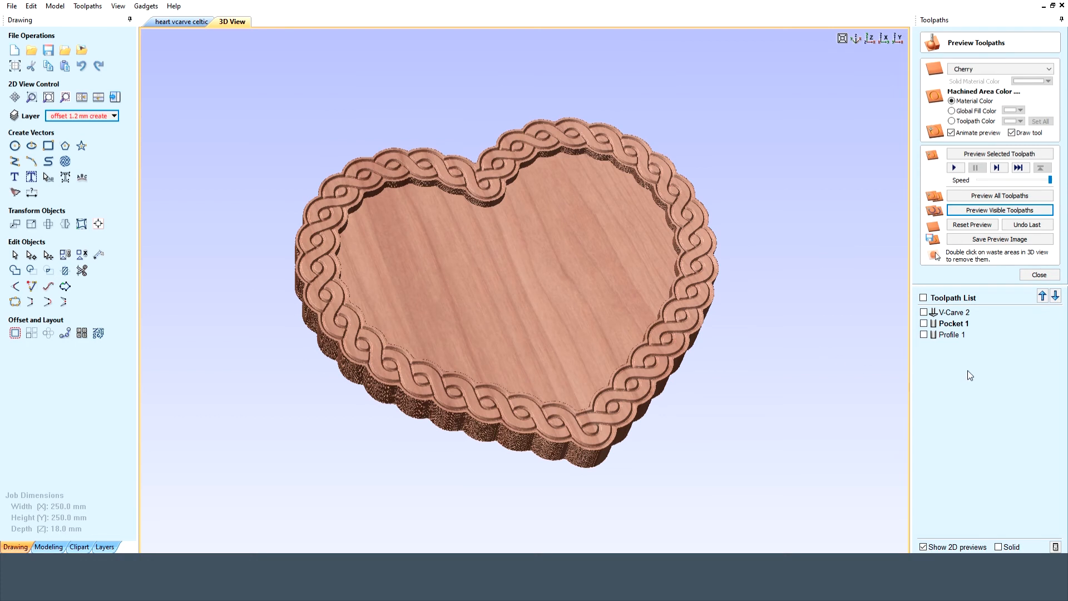
Reset the material preview and make the V-Carve 2, Pocket 1 and Profile 1 toolpaths visible
{"action": "left_click", "coordinate": [1039, 274]}
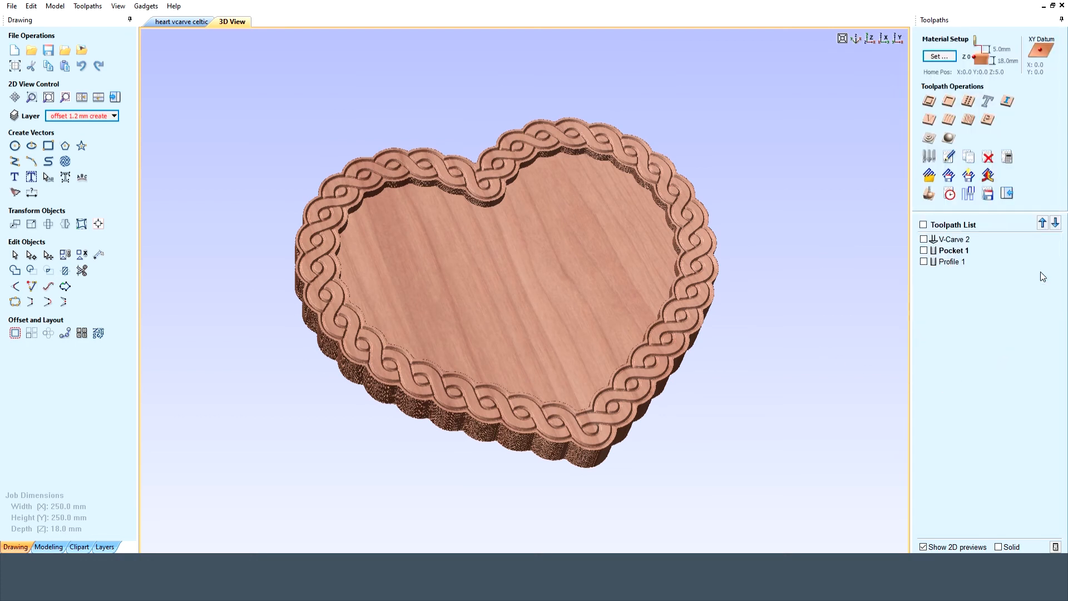
{"action": "left_click", "coordinate": [929, 194]}
{"action": "left_click", "coordinate": [980, 225]}
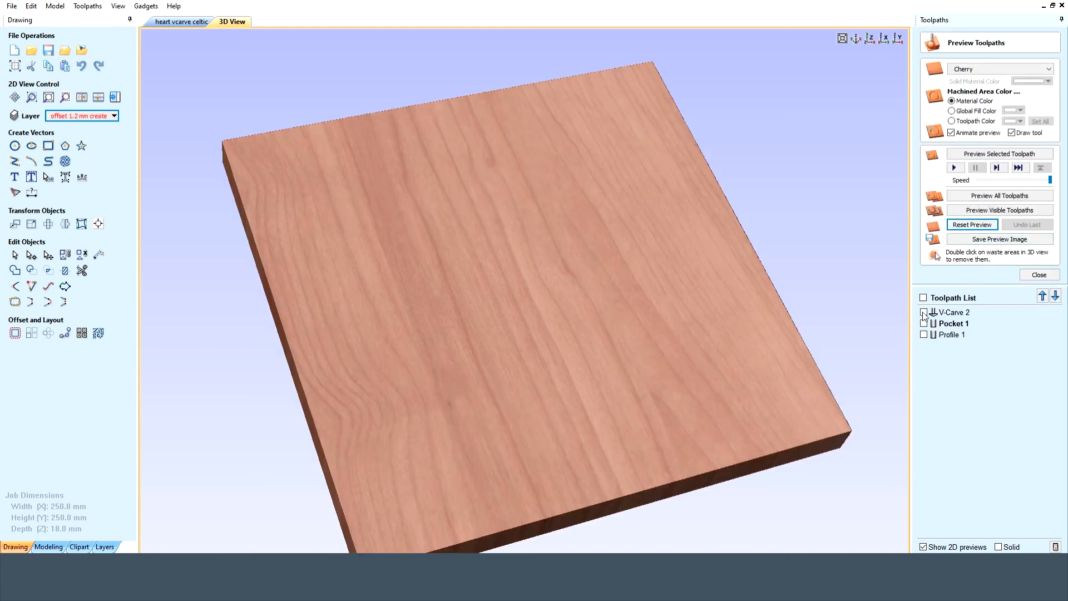
{"action": "left_click", "coordinate": [924, 312]}
{"action": "left_click", "coordinate": [924, 324]}
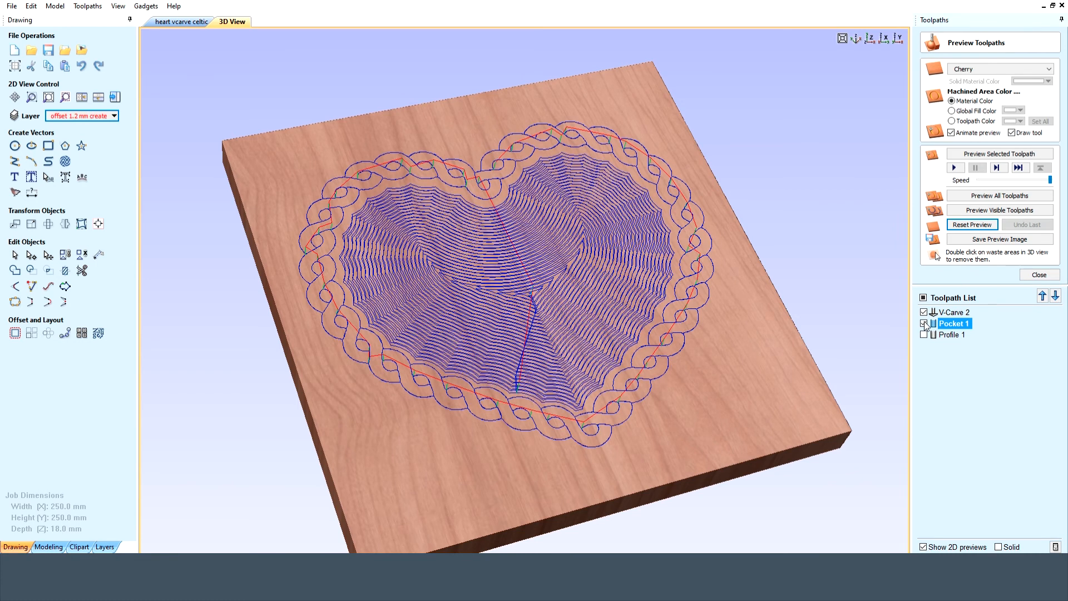
{"action": "left_click", "coordinate": [924, 335]}
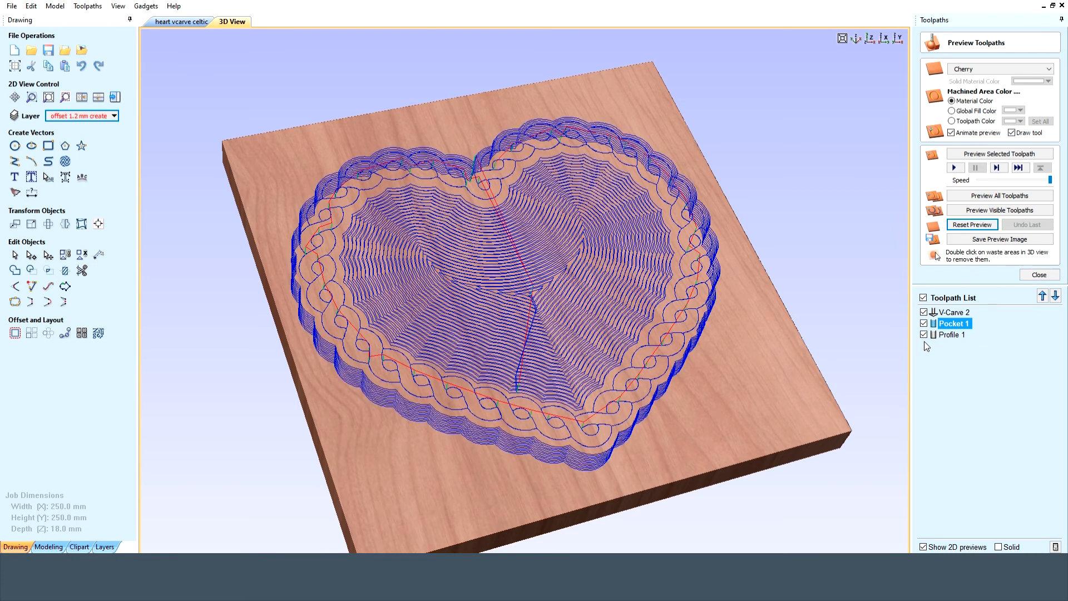
Preview all the toolpaths on the block and remove the waste material around the heart
{"action": "left_click", "coordinate": [1000, 196]}
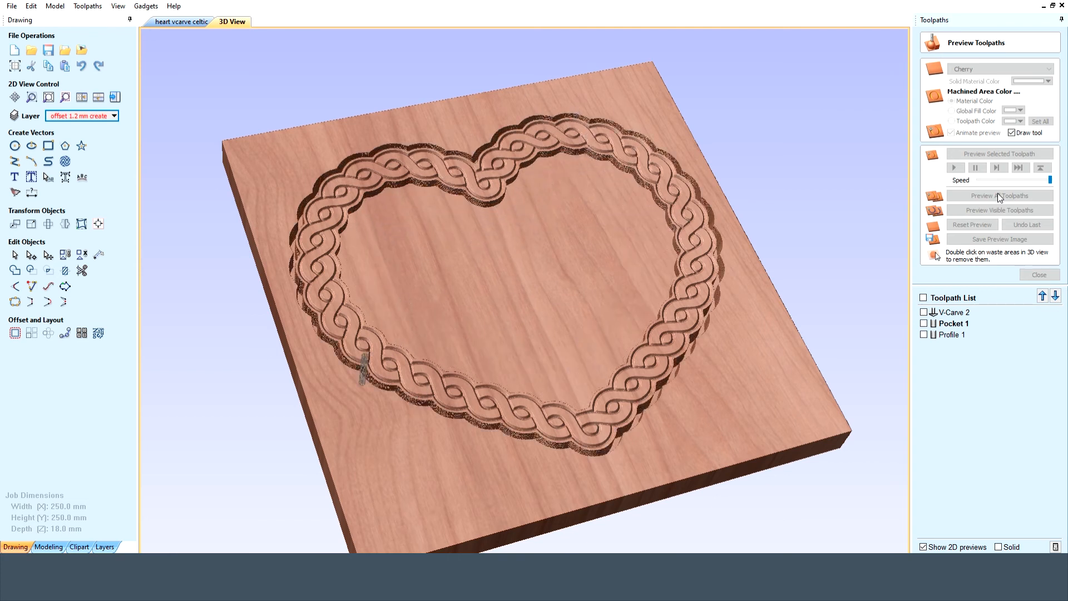
{"action": "double_click", "coordinate": [789, 416]}
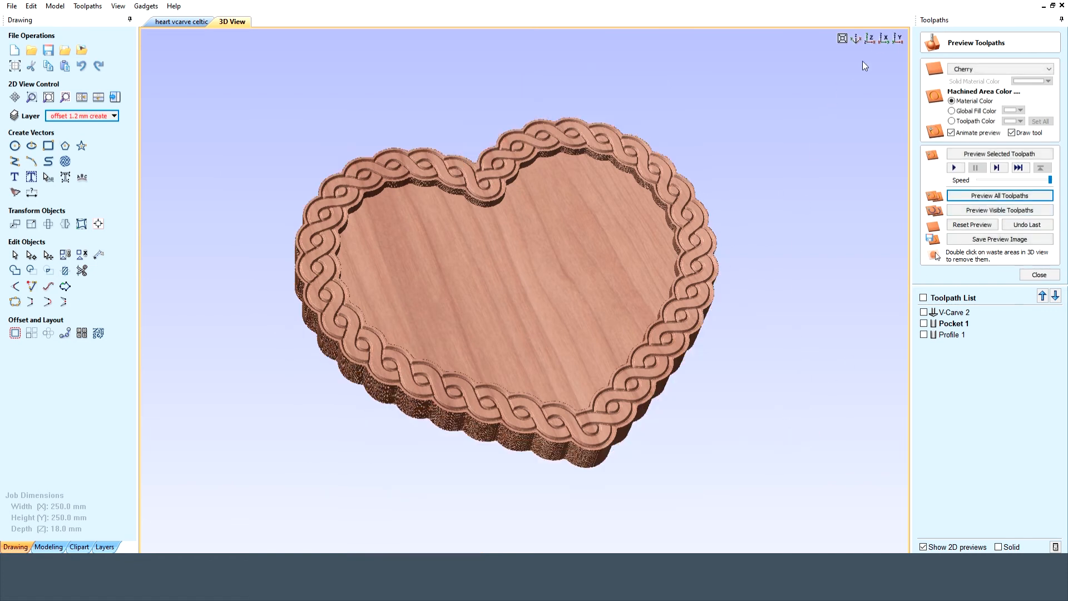
{"action": "left_click", "coordinate": [873, 40]}
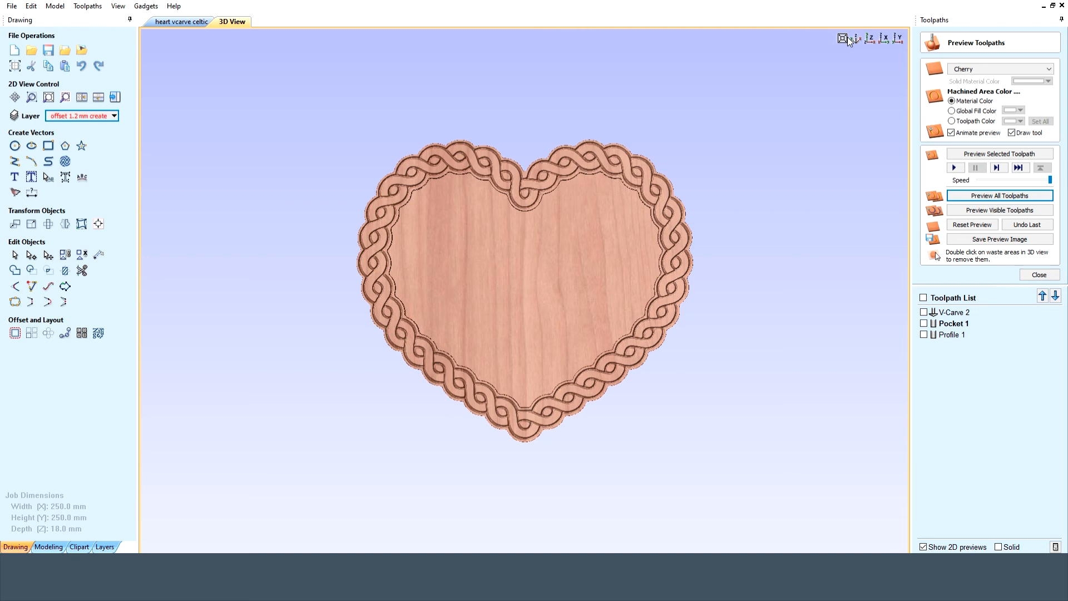
{"action": "left_click", "coordinate": [843, 39]}
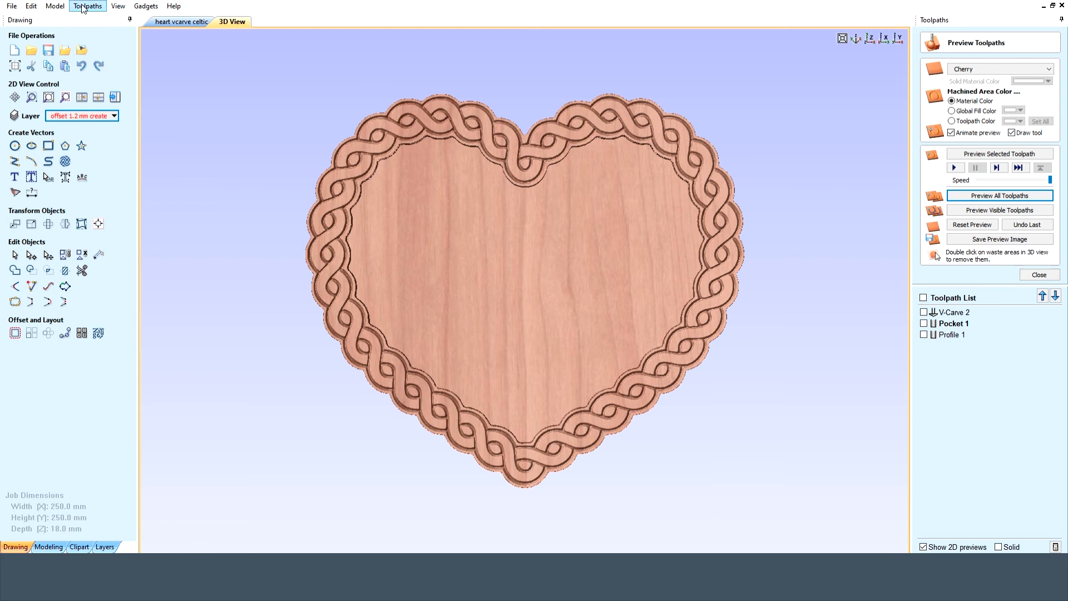
Create a component from the toolpath preview and turn off drawing of the modeling plane
{"action": "left_click", "coordinate": [56, 7]}
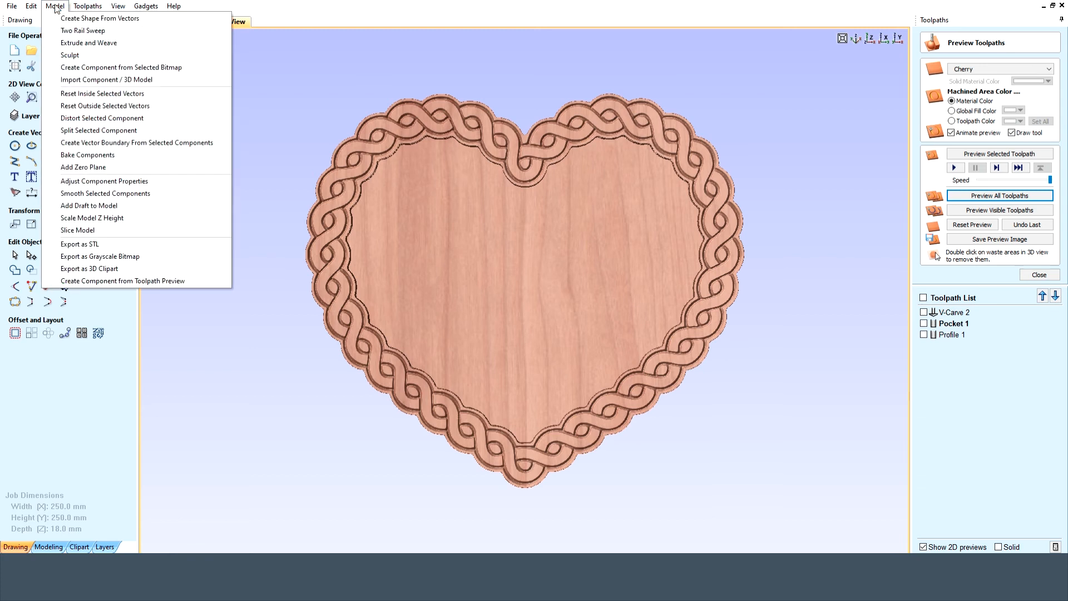
{"action": "left_click", "coordinate": [121, 281]}
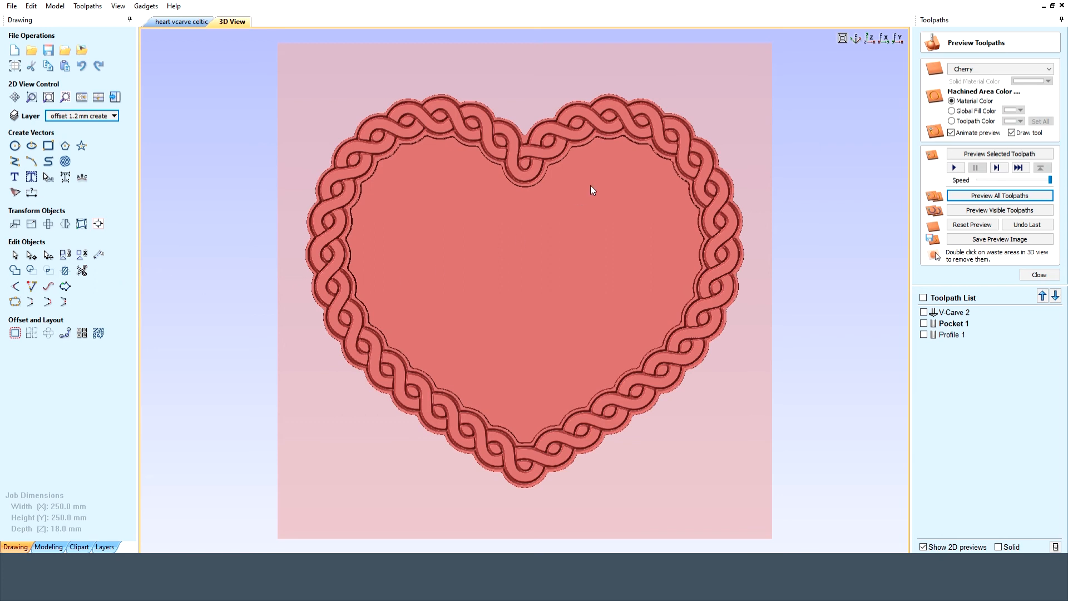
{"action": "left_click", "coordinate": [859, 37]}
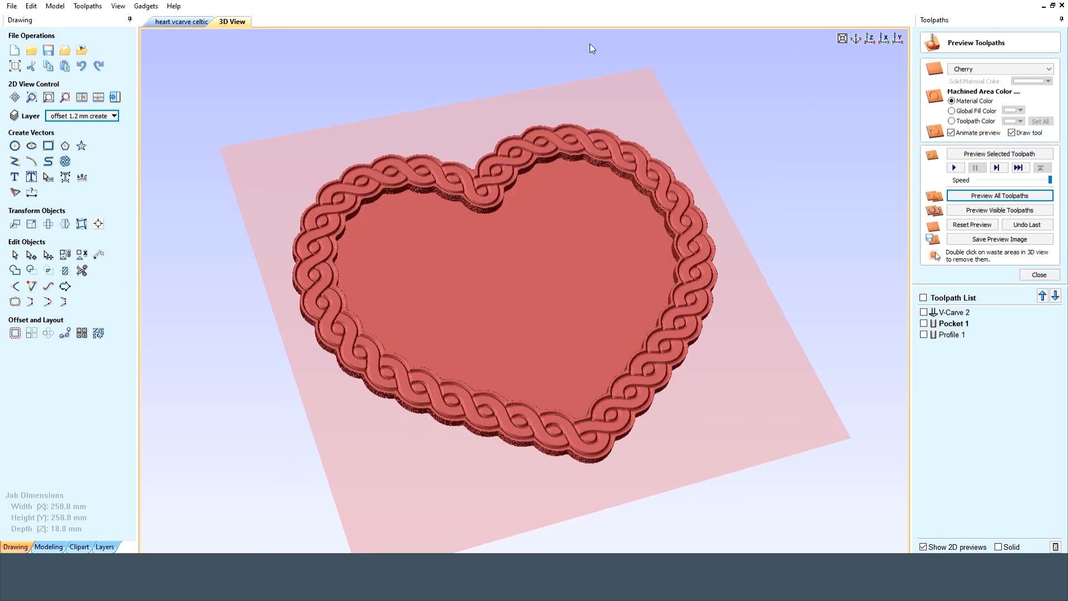
{"action": "left_click", "coordinate": [119, 6]}
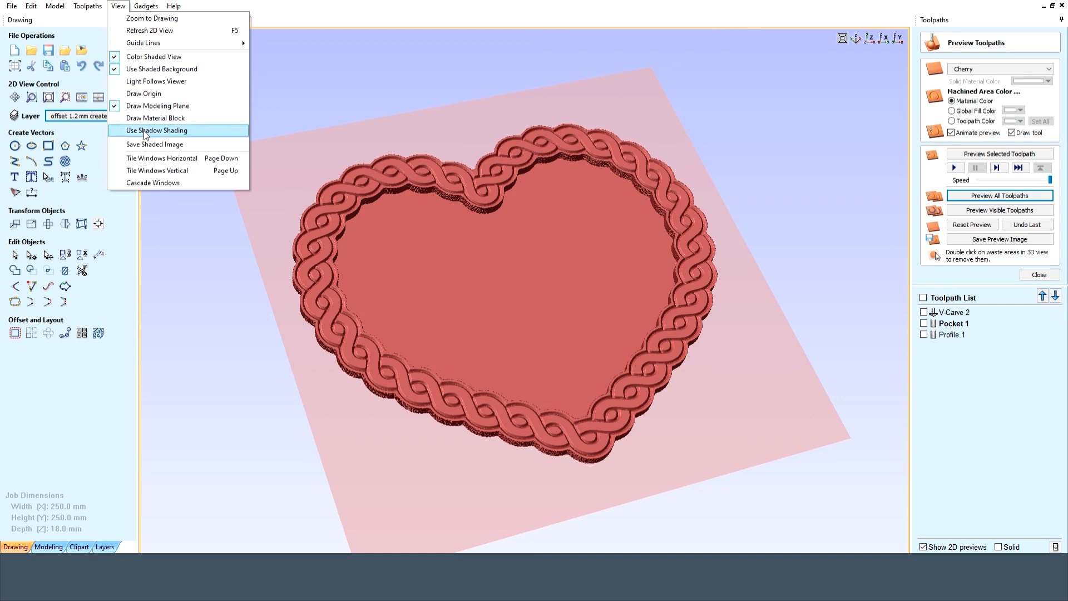
{"action": "left_click", "coordinate": [124, 107]}
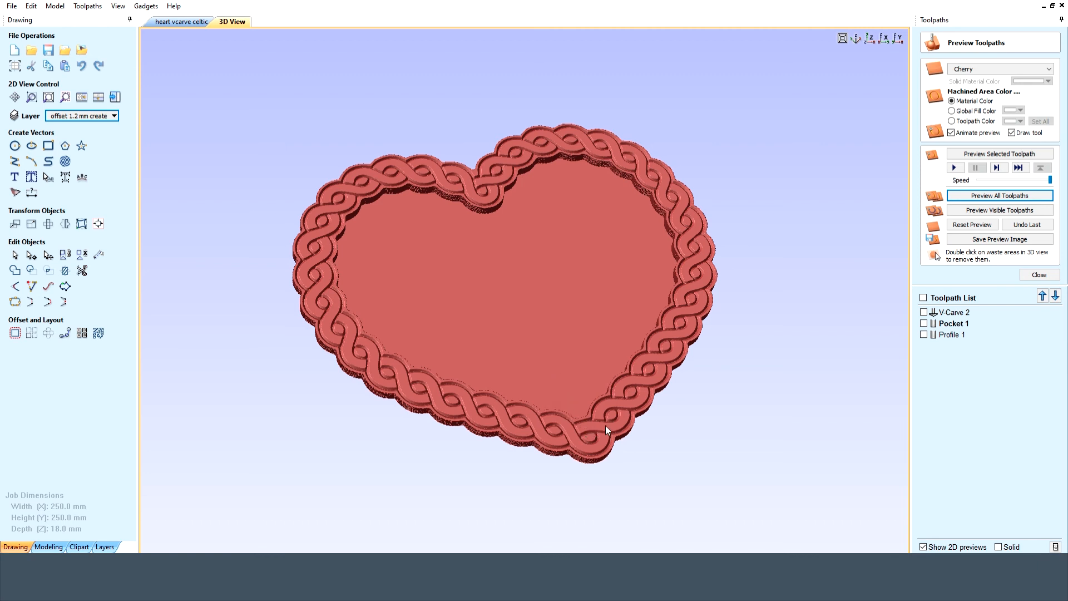
Set the base height of the visible Toolpath Preview component to 10 mm and inspect the thickened tray
{"action": "left_click", "coordinate": [48, 547]}
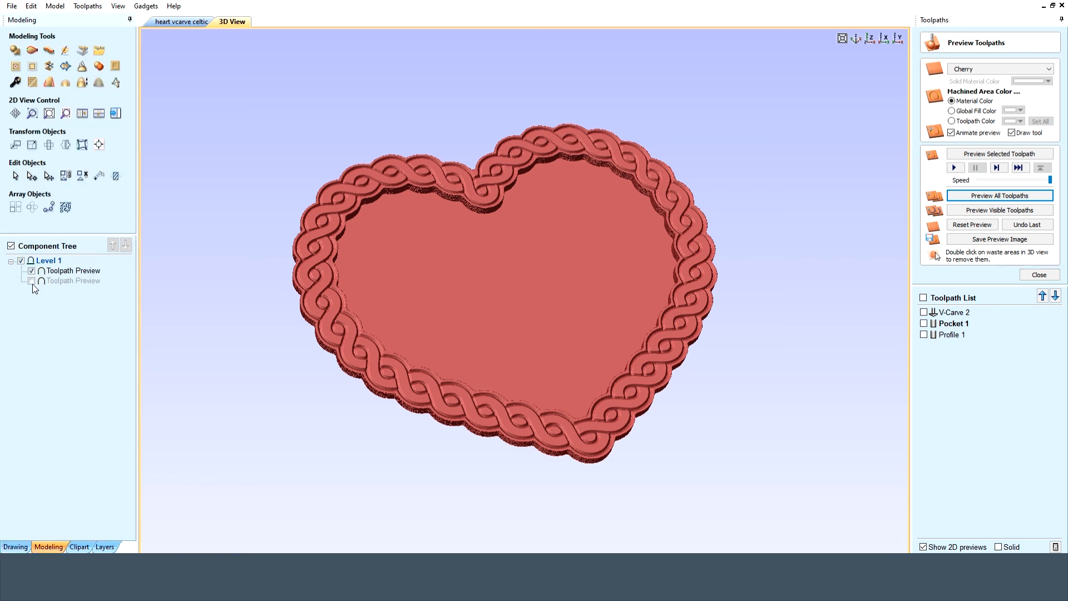
{"action": "right_click", "coordinate": [62, 272]}
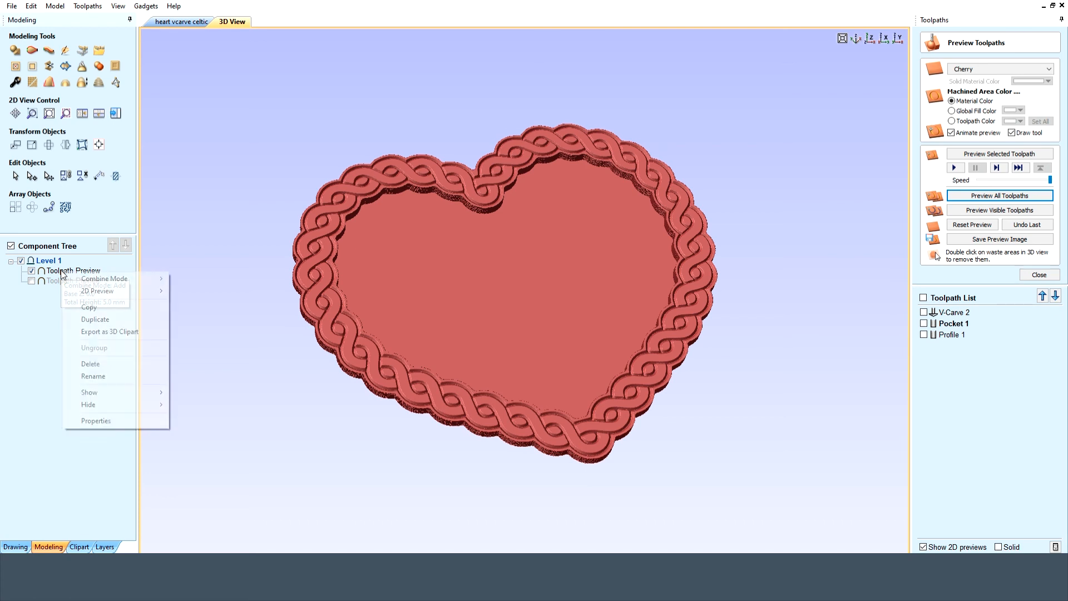
{"action": "left_click", "coordinate": [113, 423]}
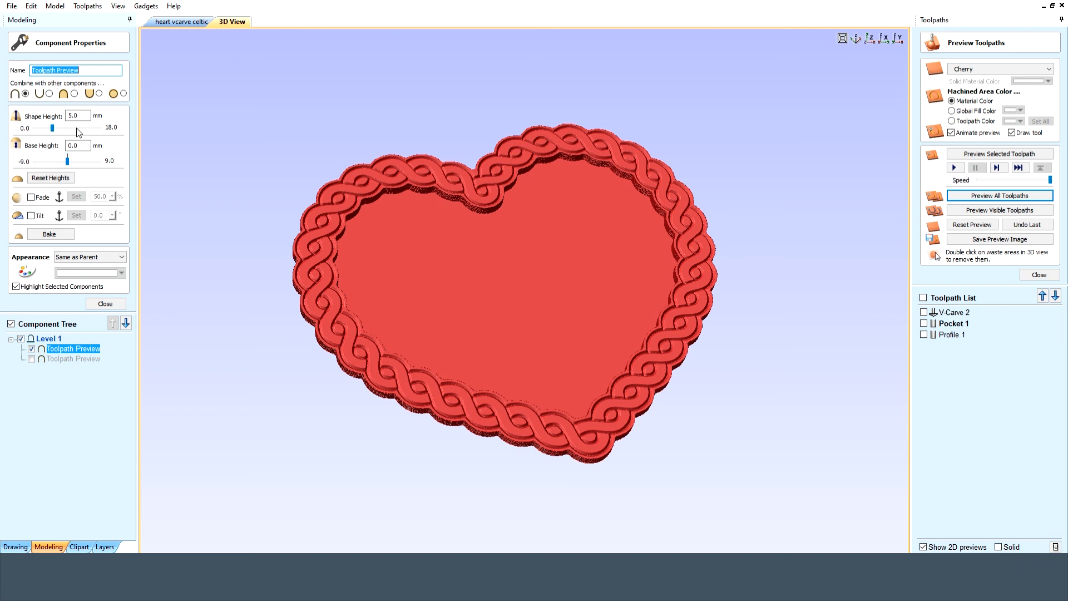
{"action": "left_click", "coordinate": [86, 144]}
{"action": "type", "text": "10"}
{"action": "key", "text": "Return"}
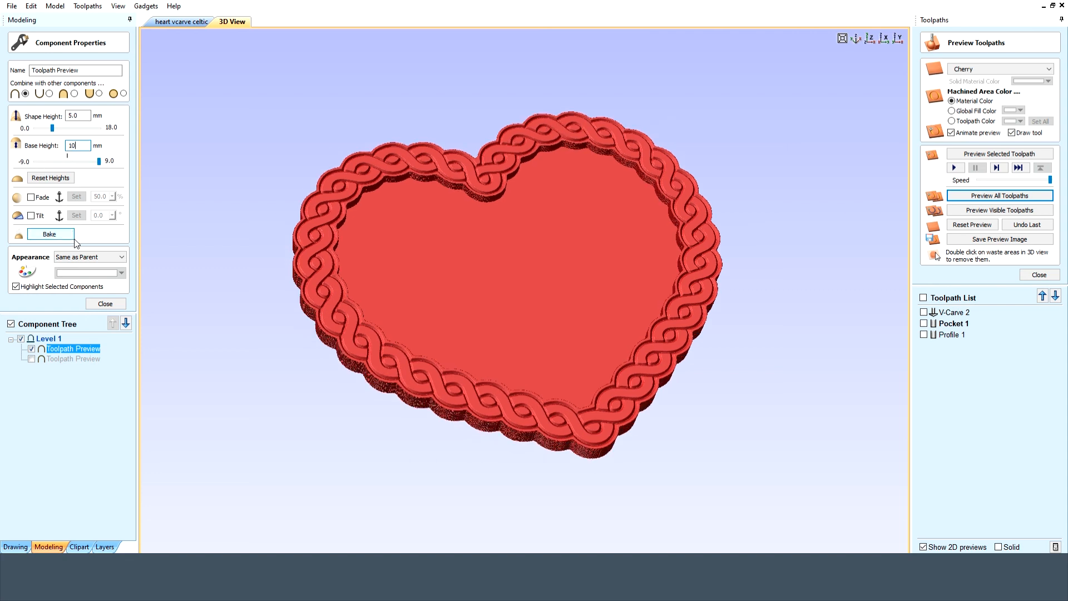
{"action": "left_click", "coordinate": [105, 303]}
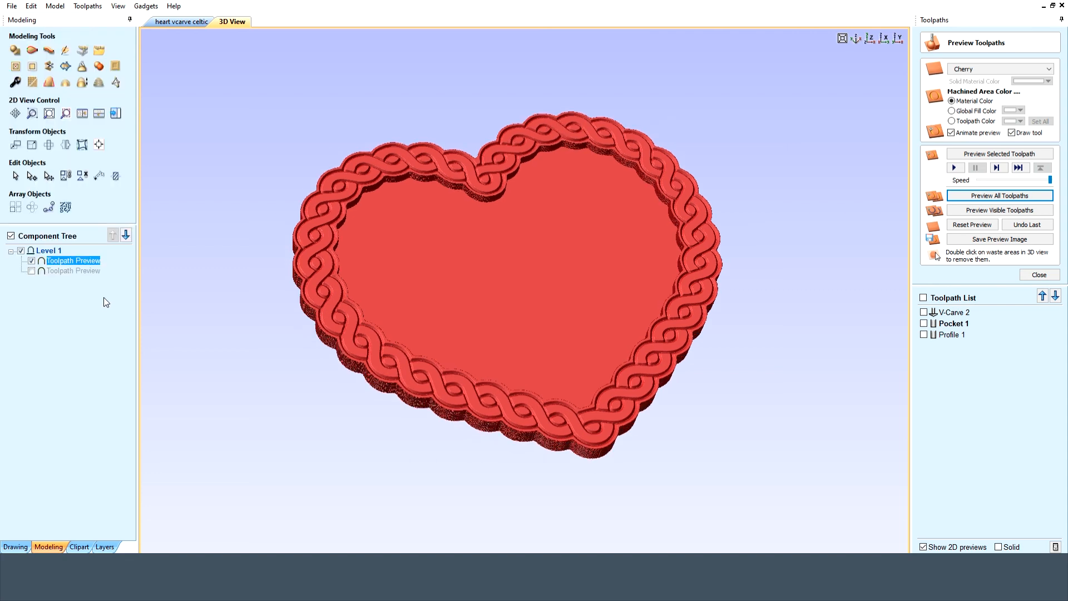
{"action": "left_click", "coordinate": [104, 297]}
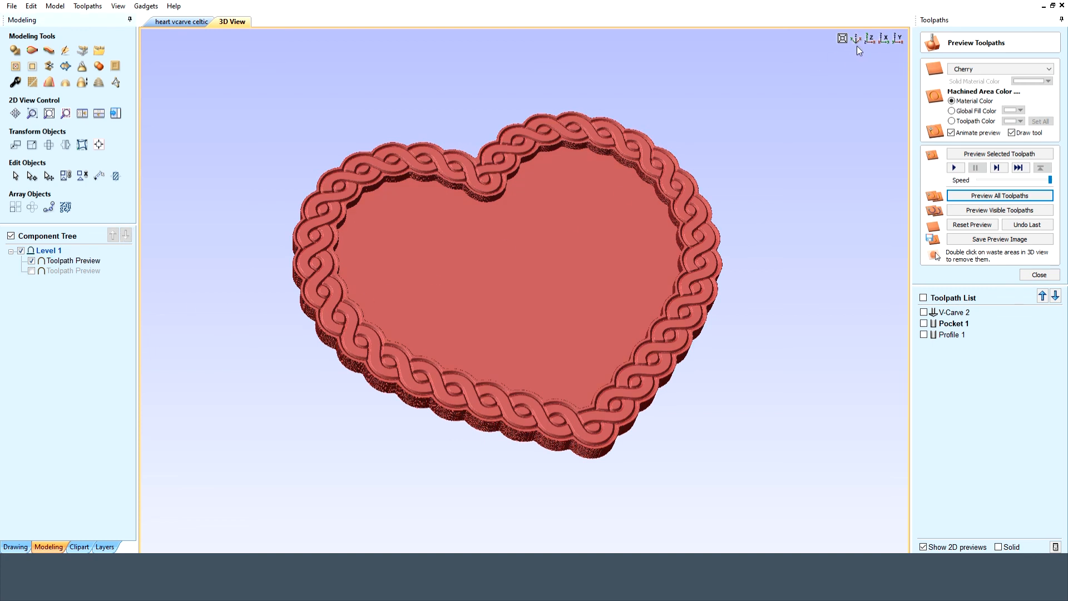
{"action": "left_click", "coordinate": [870, 39]}
{"action": "left_click", "coordinate": [843, 39]}
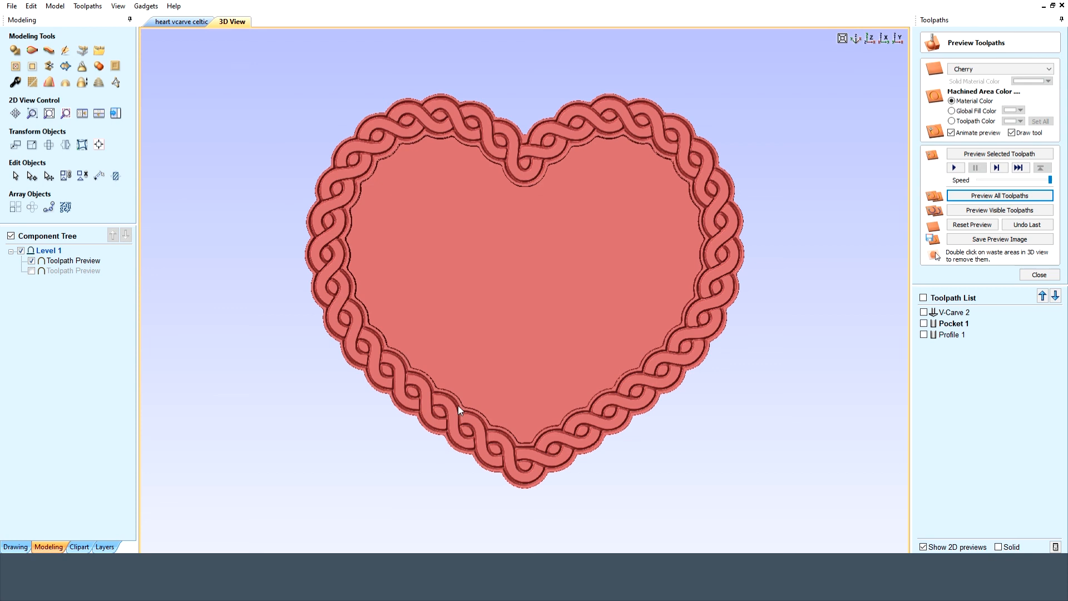
{"action": "left_click_drag", "start_coordinate": [458, 405], "coordinate": [613, 296]}
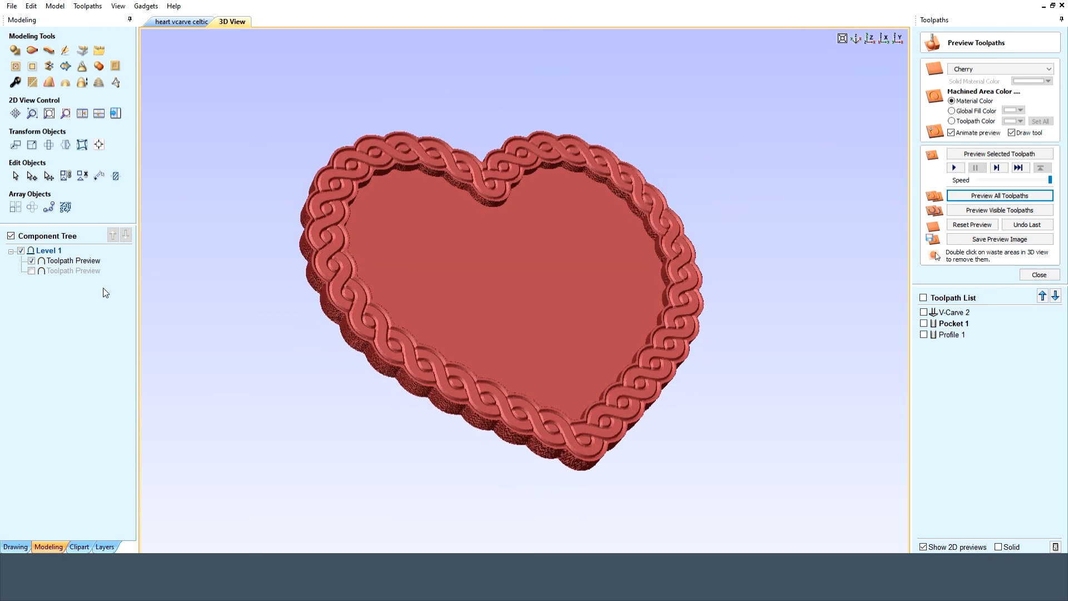
Set the visible Toolpath Preview component's appearance to Use Material with bilinga-wood and inspect it in plan and isometric views
{"action": "right_click", "coordinate": [86, 263]}
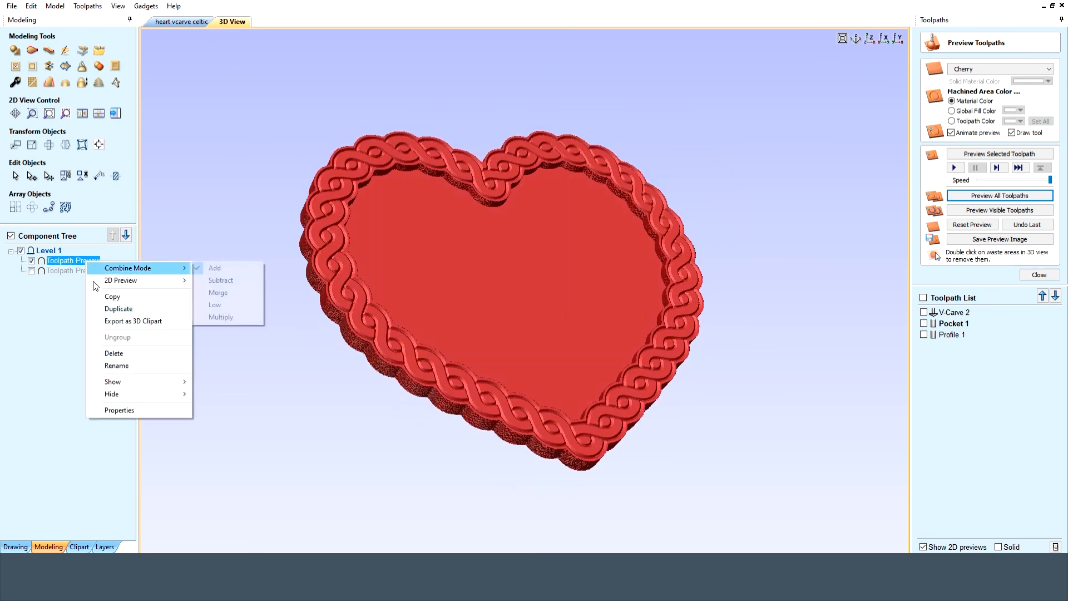
{"action": "left_click", "coordinate": [118, 410]}
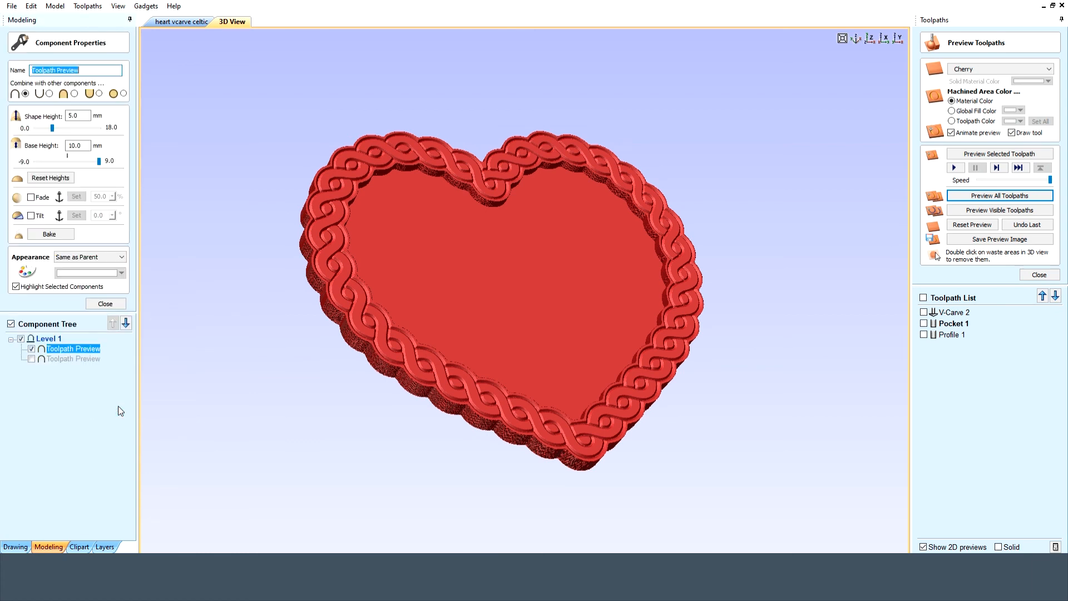
{"action": "left_click", "coordinate": [107, 257]}
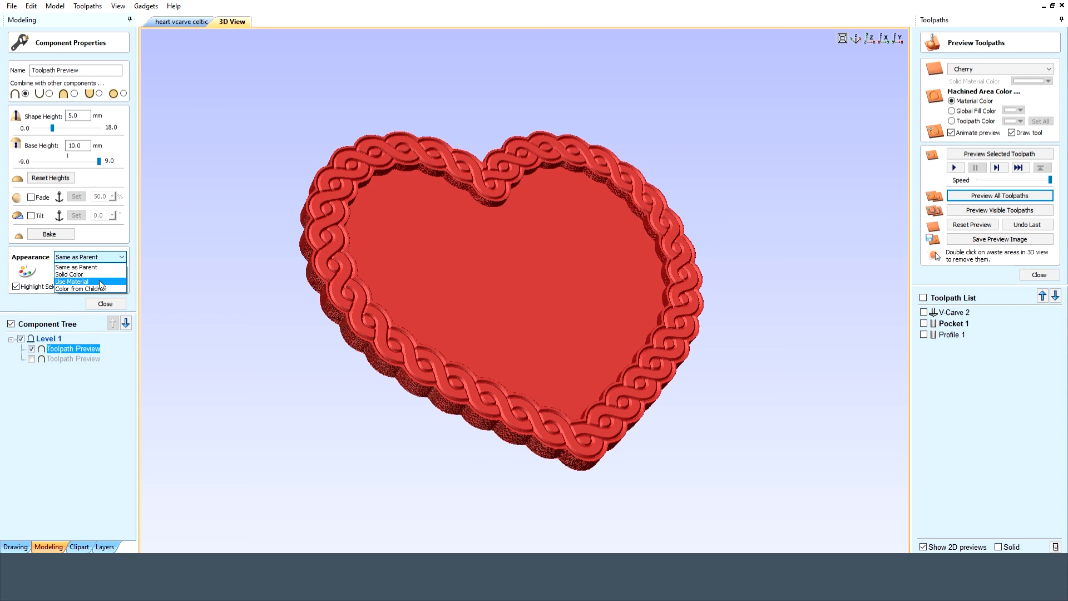
{"action": "left_click", "coordinate": [102, 282]}
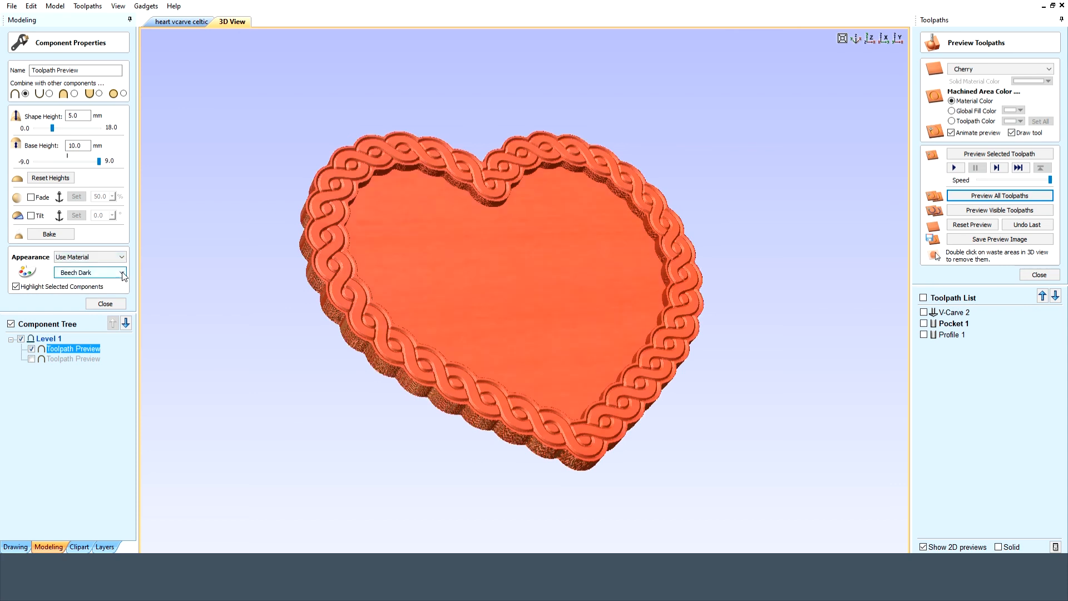
{"action": "left_click", "coordinate": [121, 273]}
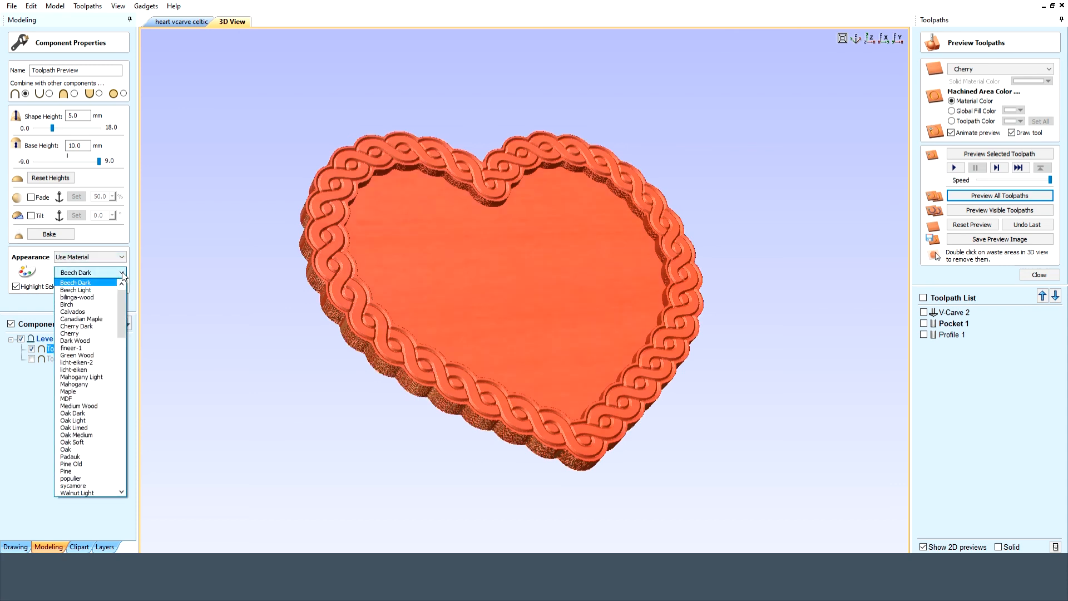
{"action": "left_click", "coordinate": [96, 298]}
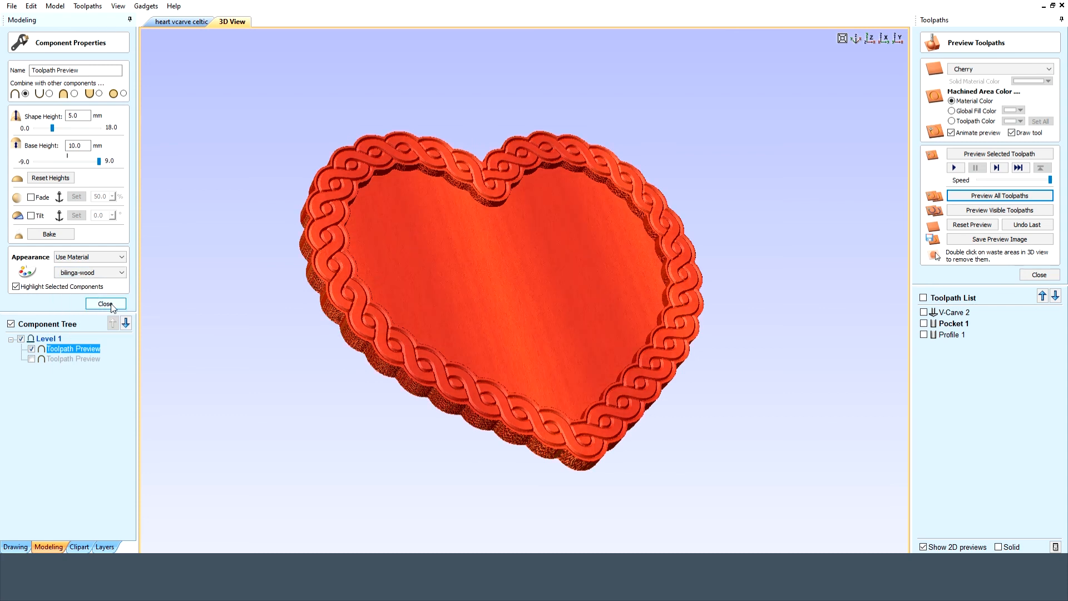
{"action": "left_click", "coordinate": [106, 304]}
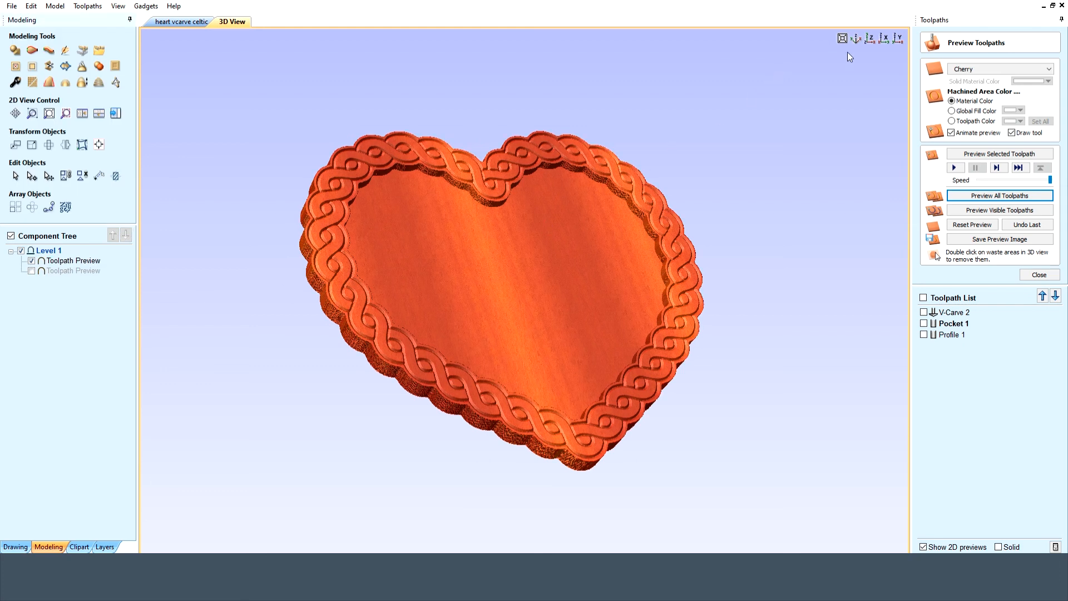
{"action": "left_click", "coordinate": [871, 40]}
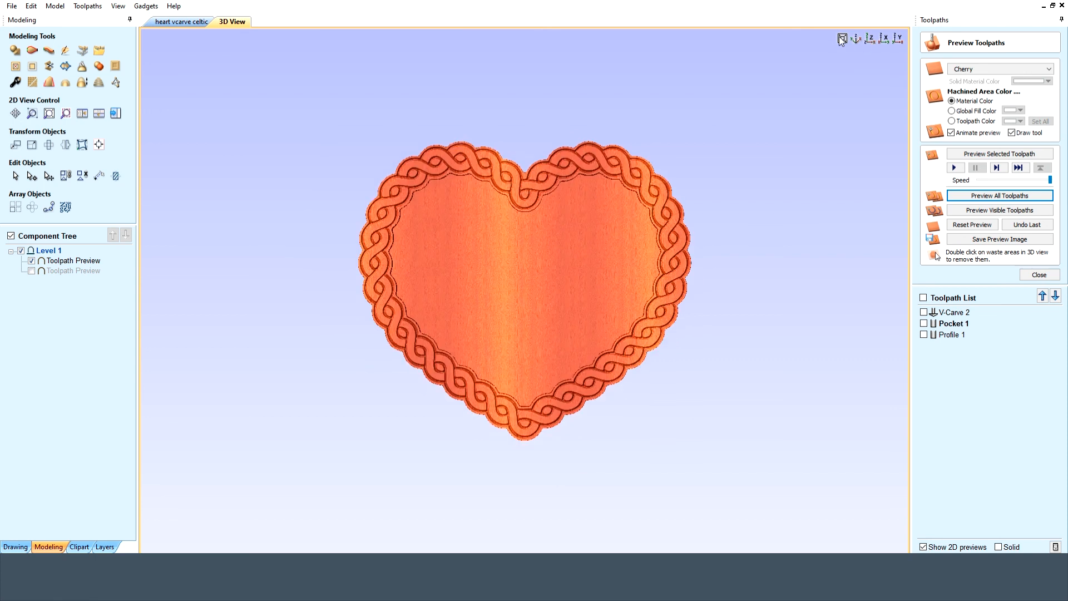
{"action": "left_click", "coordinate": [843, 40]}
{"action": "left_click", "coordinate": [860, 39]}
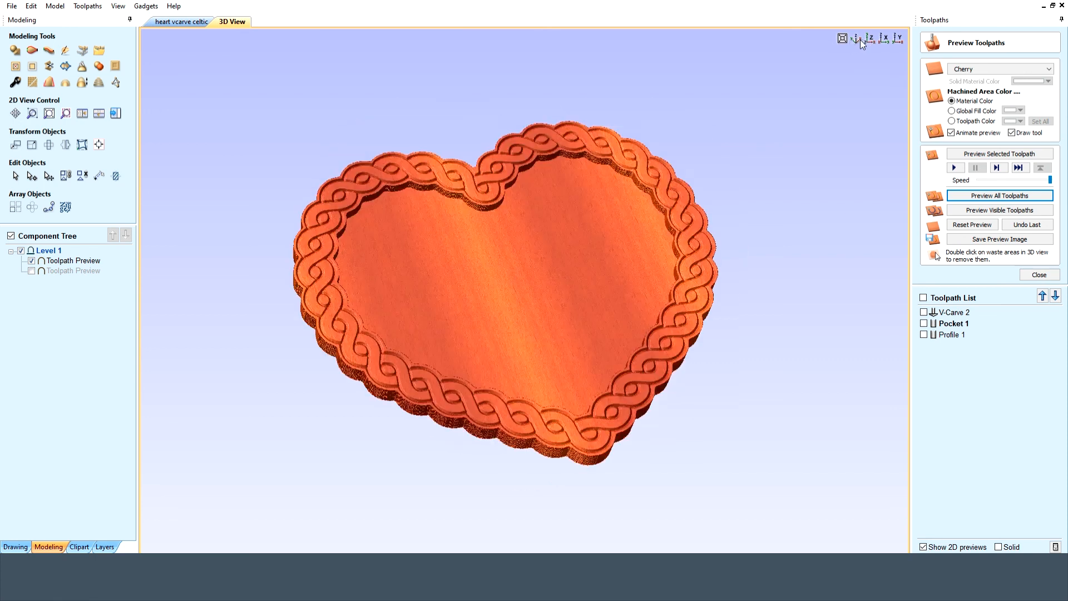